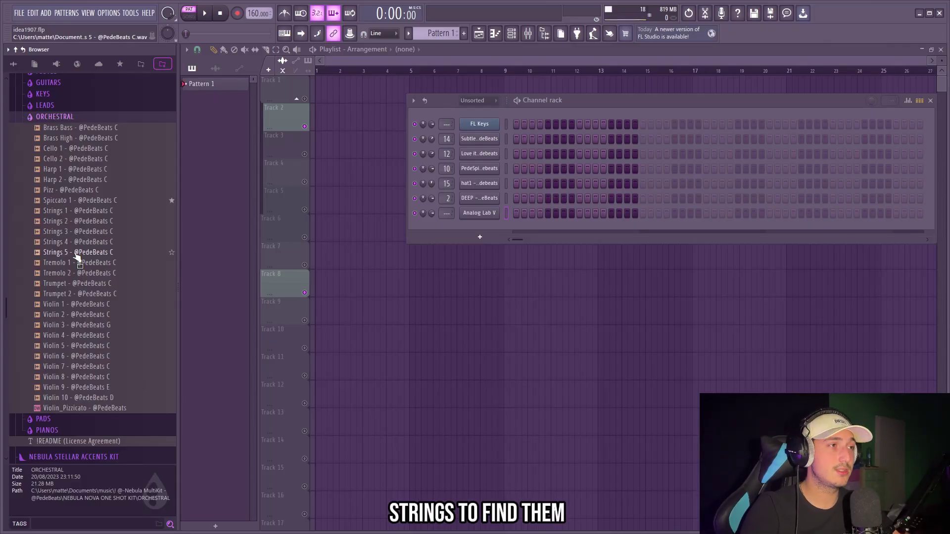
Lay down a two-bar A#2, F3 and C#4 chord with the Strings 5 sample and duplicate it into bars 3 and 4
{"action": "left_click_drag", "start_coordinate": [515, 217], "coordinate": [515, 222]}
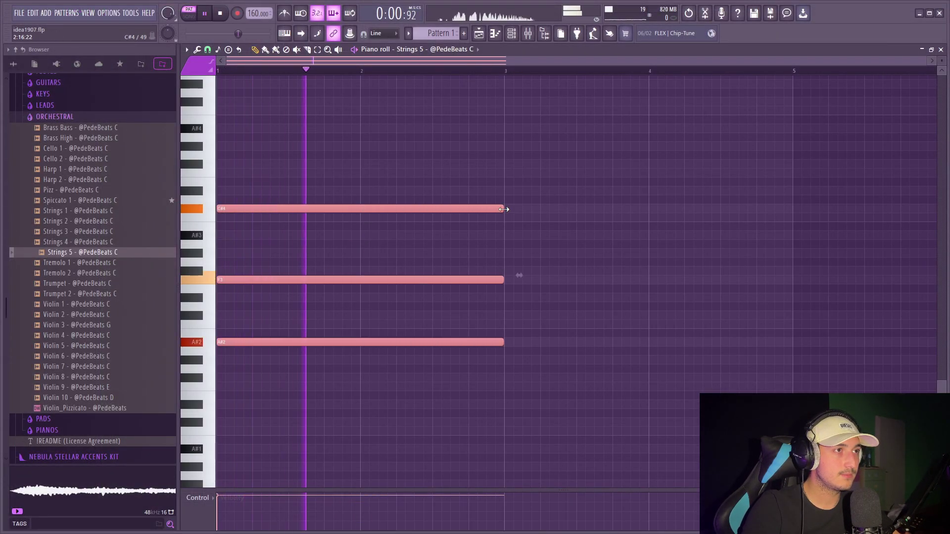
{"action": "key", "text": "space"}
{"action": "key", "text": "space"}
{"action": "scroll", "coordinate": [377, 261], "scroll_direction": "down", "scroll_amount": 2}
{"action": "key", "text": "ctrl+b"}
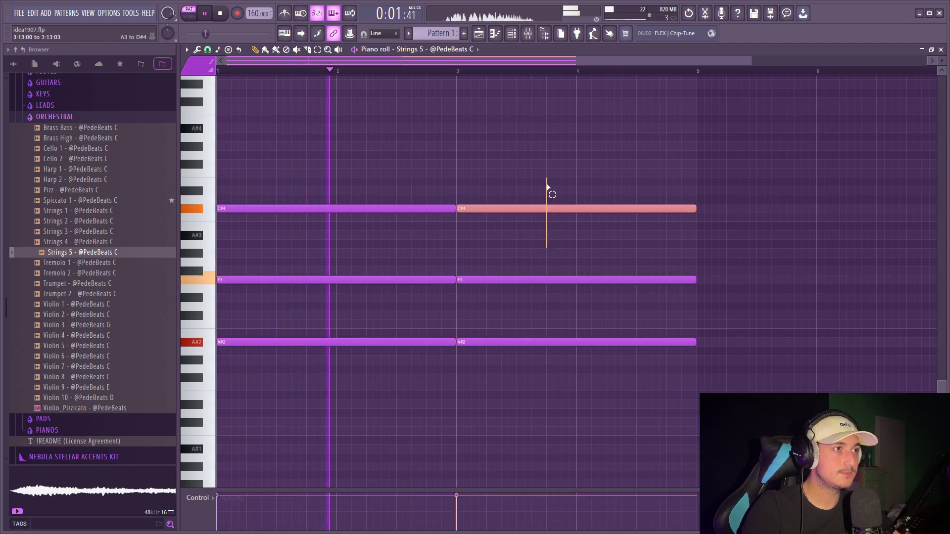
Lower the C# note of the second chord by one semitone to C
{"action": "key", "text": "shift+Down"}
{"action": "scroll", "coordinate": [548, 203], "scroll_direction": "down", "scroll_amount": 2}
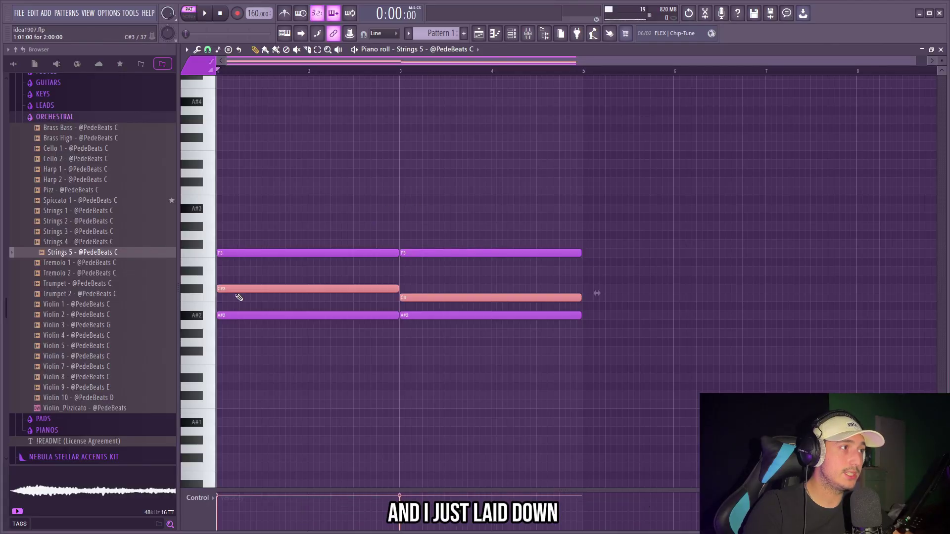
{"action": "scroll", "coordinate": [237, 296], "scroll_direction": "up", "scroll_amount": 2}
{"action": "scroll", "coordinate": [393, 304], "scroll_direction": "down", "scroll_amount": 2}
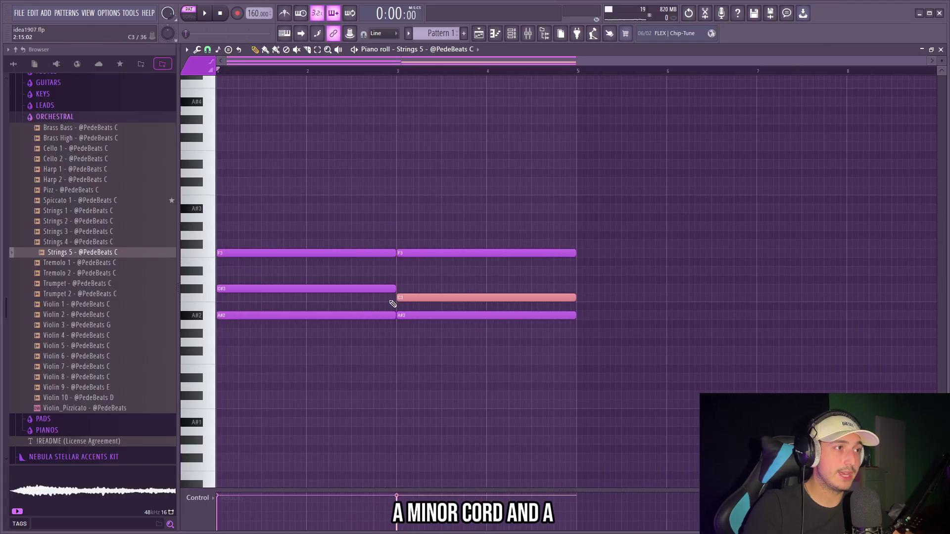
{"action": "scroll", "coordinate": [417, 289], "scroll_direction": "up", "scroll_amount": 2}
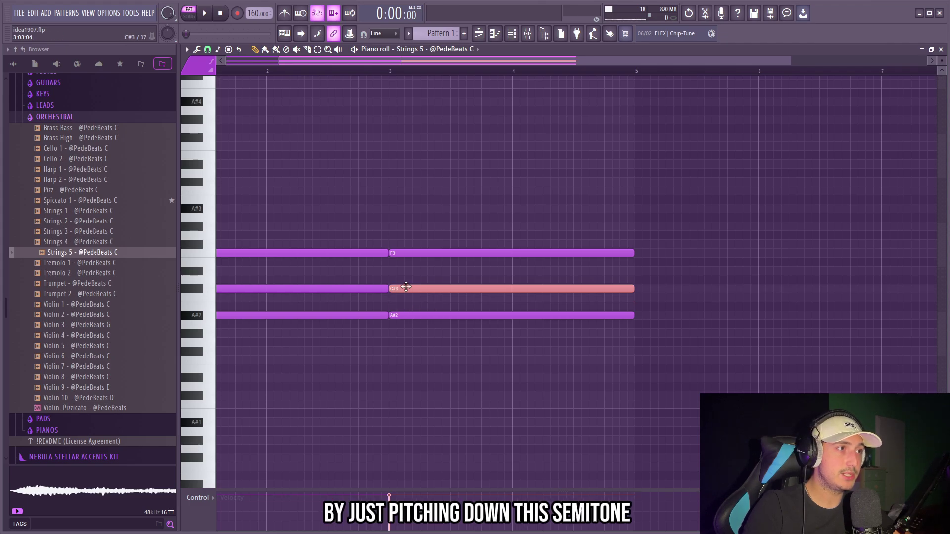
{"action": "left_click_drag", "start_coordinate": [404, 302], "coordinate": [404, 294]}
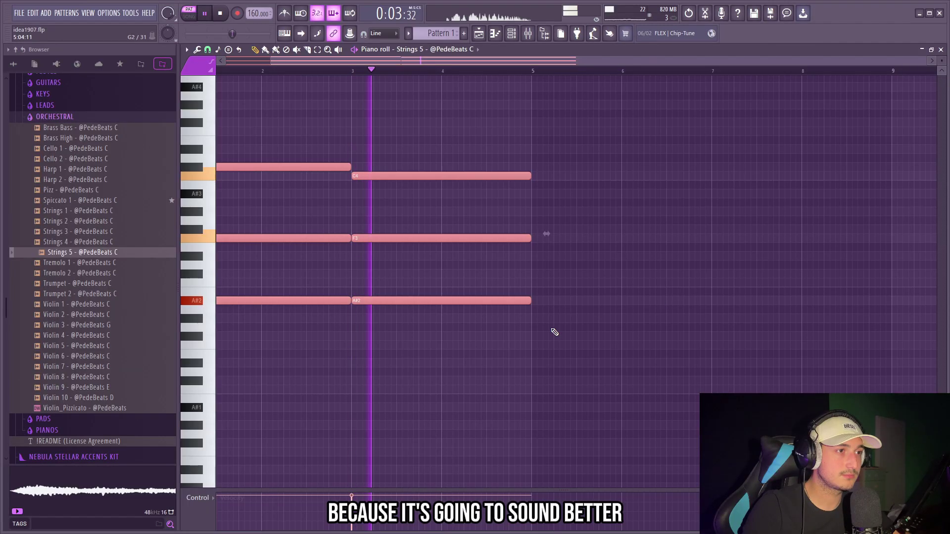
Add a third two-bar chord starting at bar 5 with the notes F#2, C#3 and A#3
{"action": "left_click", "coordinate": [535, 336]}
{"action": "left_click_drag", "start_coordinate": [543, 317], "coordinate": [545, 298]}
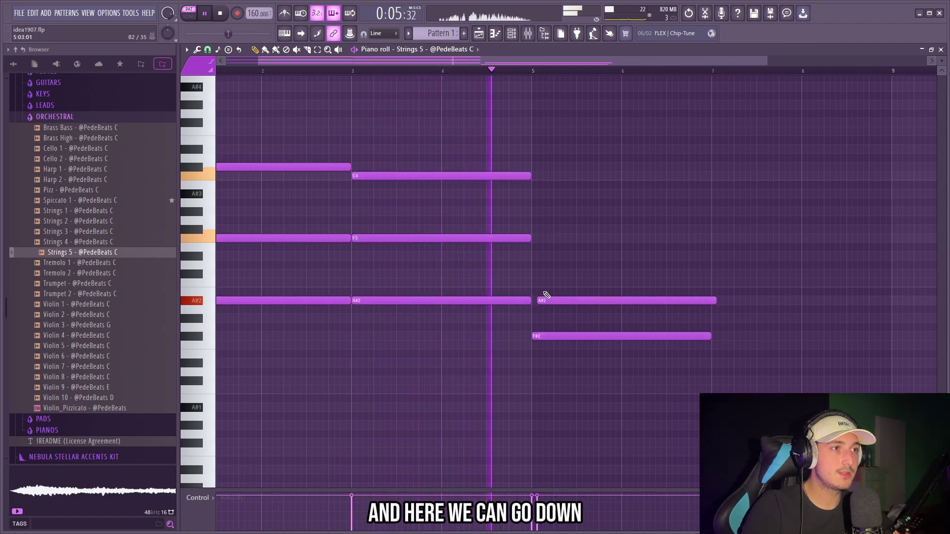
{"action": "left_click", "coordinate": [544, 275]}
{"action": "scroll", "coordinate": [543, 286], "scroll_direction": "down", "scroll_amount": 2}
{"action": "key", "text": "ctrl+Up"}
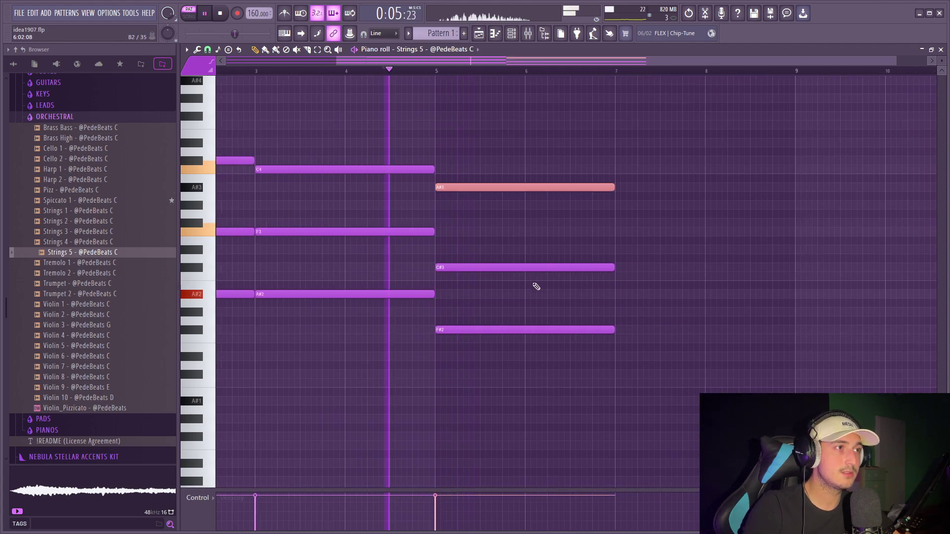
{"action": "left_click", "coordinate": [736, 263]}
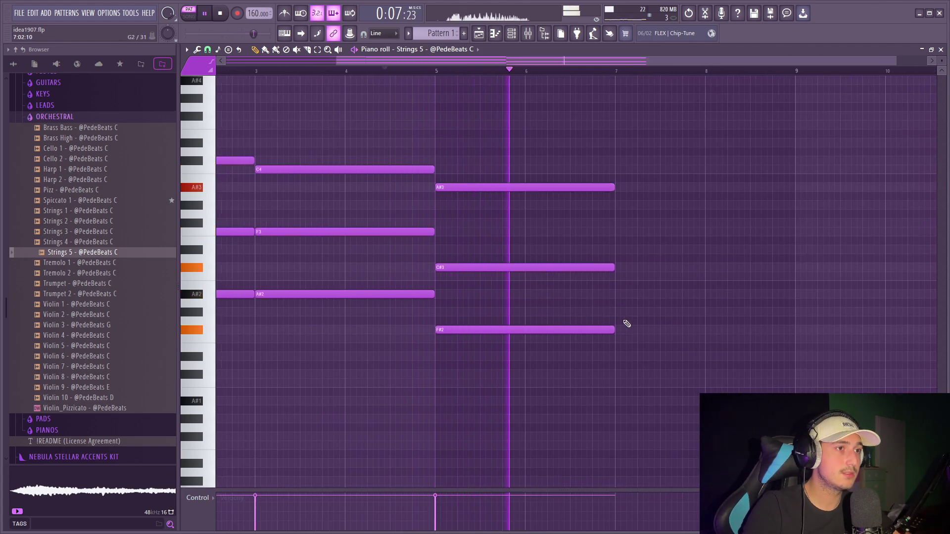
Add a fourth two-bar chord starting at bar 7 with the notes F2, C3 and G#3
{"action": "left_click", "coordinate": [622, 338]}
{"action": "left_click", "coordinate": [643, 275]}
{"action": "left_click", "coordinate": [664, 311]}
{"action": "key", "text": "ctrl+Up"}
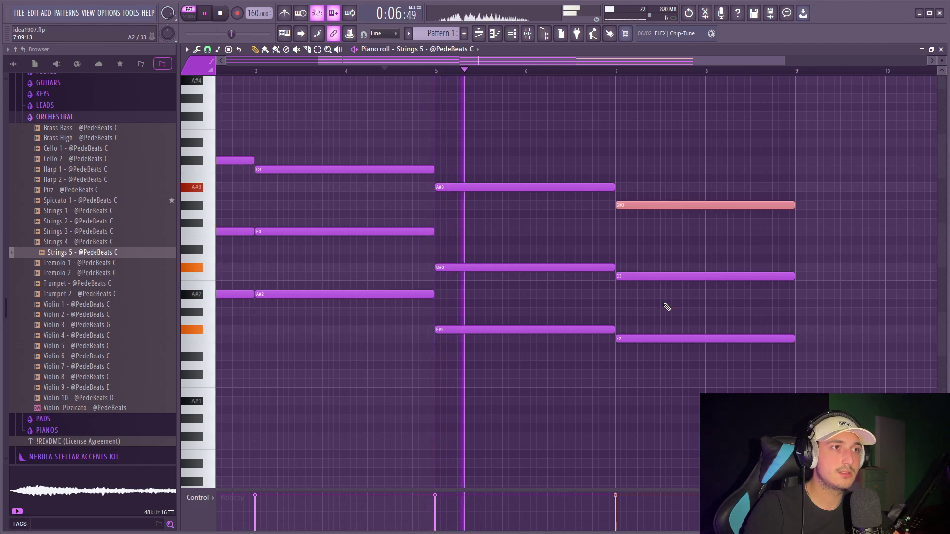
Set the piano roll's scale highlighting to Major (Ionian) for reworking the last chord
{"action": "scroll", "coordinate": [678, 316], "scroll_direction": "down", "scroll_amount": 2}
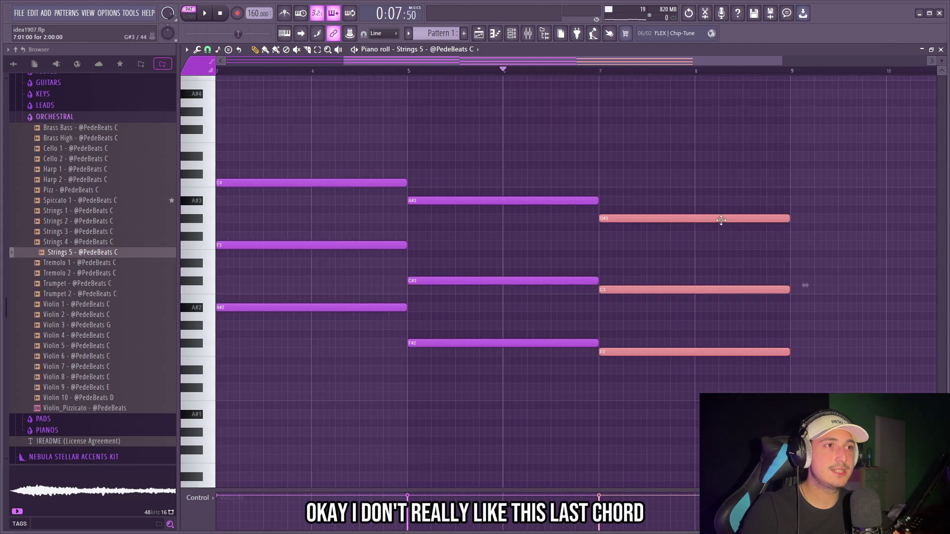
{"action": "scroll", "coordinate": [720, 219], "scroll_direction": "up", "scroll_amount": 2}
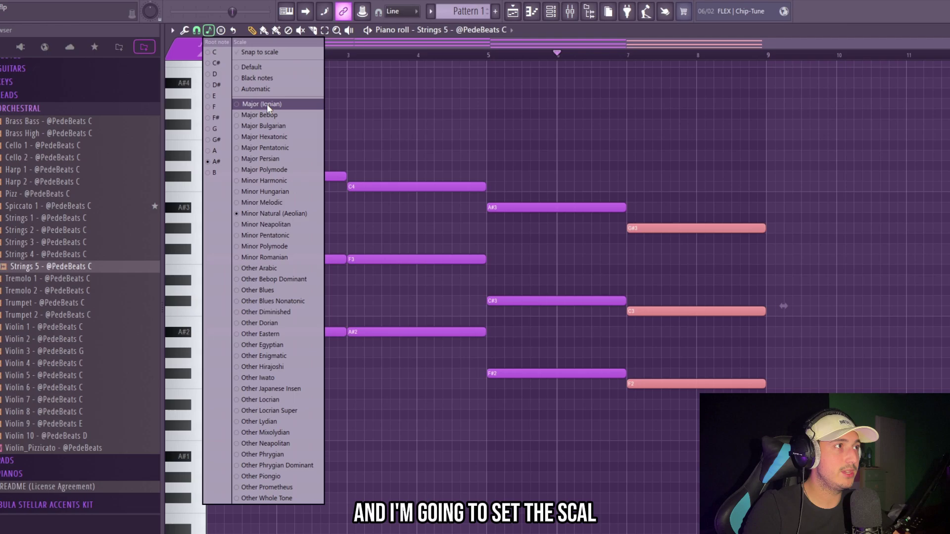
{"action": "left_click", "coordinate": [266, 104]}
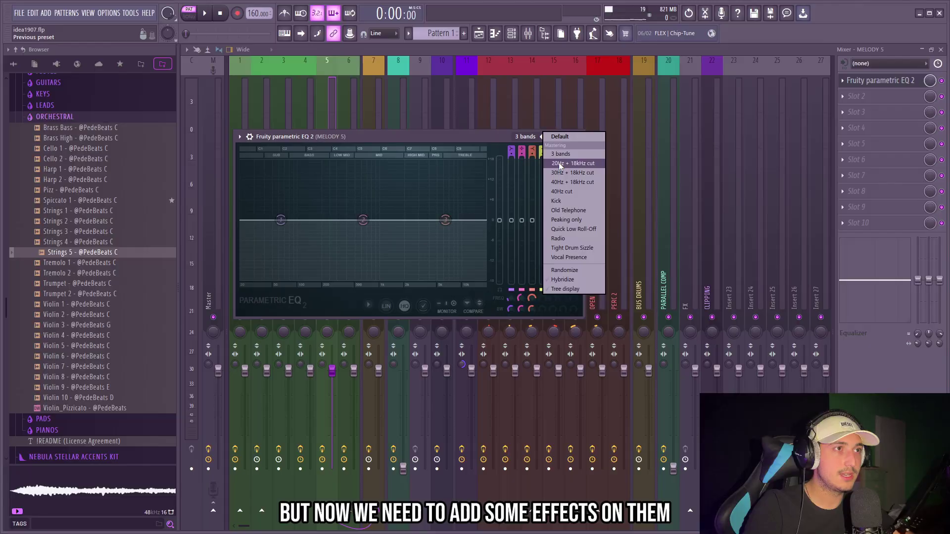
Apply the 20Hz + 18kHz cut preset to the MELODY 5 equalizer and add Fruity Reeverb 2 in the second effect slot
{"action": "left_click", "coordinate": [559, 165]}
{"action": "key", "text": "space"}
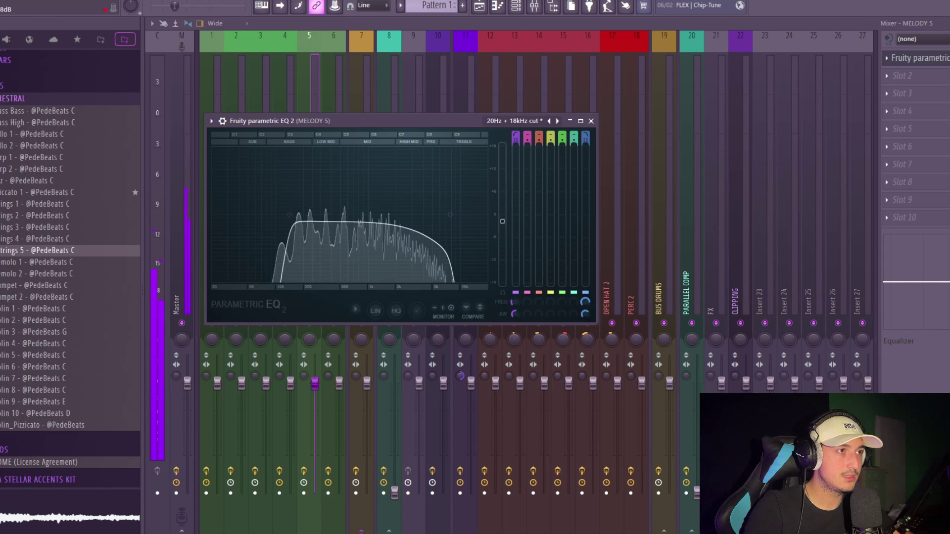
{"action": "left_click", "coordinate": [913, 79]}
{"action": "left_click", "coordinate": [732, 150]}
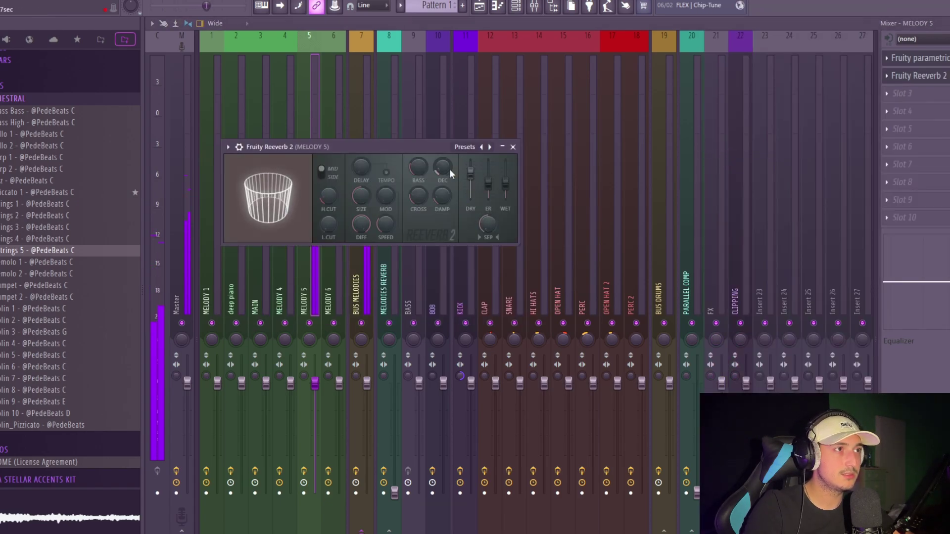
Raise the MELODY 5 fader to about 2.2 dB and the reverb's low cut to about 505 Hz
{"action": "left_click_drag", "start_coordinate": [315, 383], "coordinate": [314, 374]}
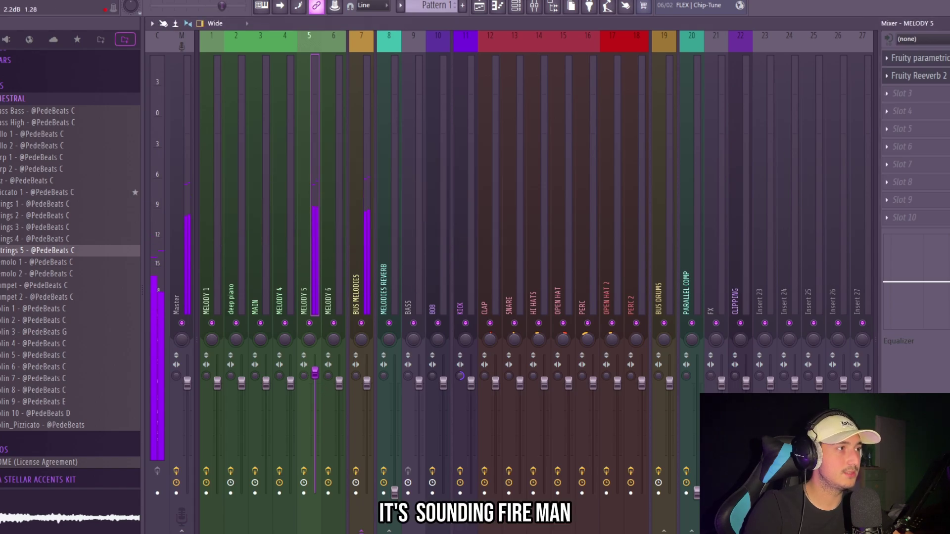
{"action": "left_click", "coordinate": [948, 81]}
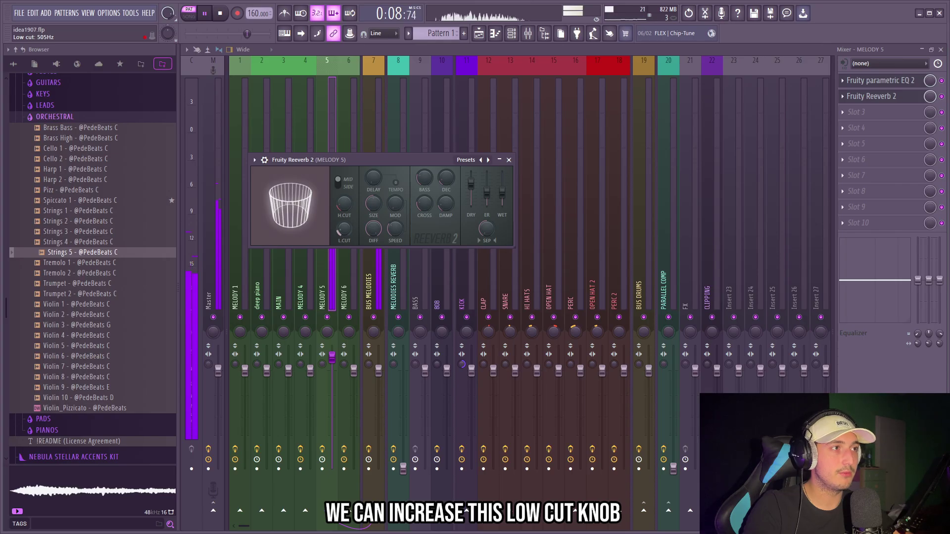
{"action": "left_click_drag", "start_coordinate": [343, 229], "coordinate": [344, 233]}
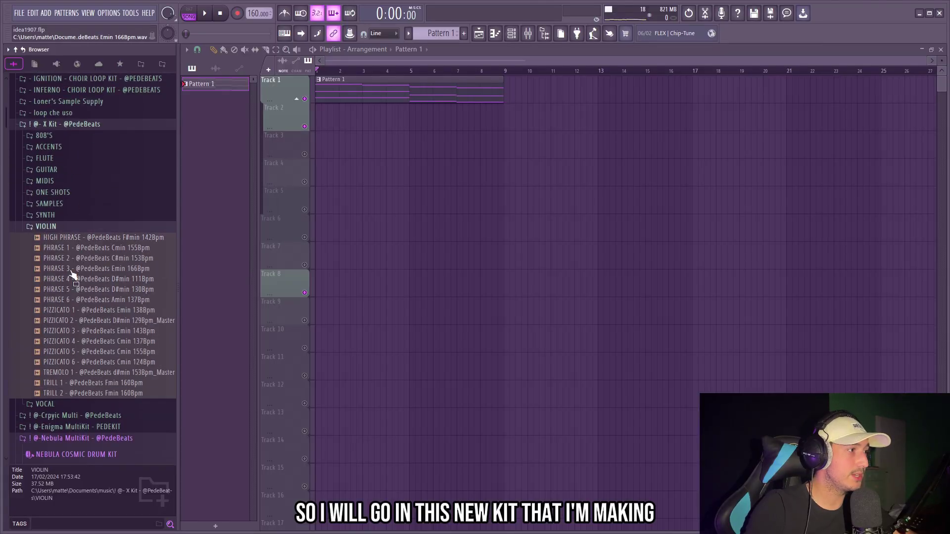
Place the PHRASE 5 violin sample at the start of Track 2 and set its time-stretching mode to Stretch
{"action": "left_click", "coordinate": [110, 292]}
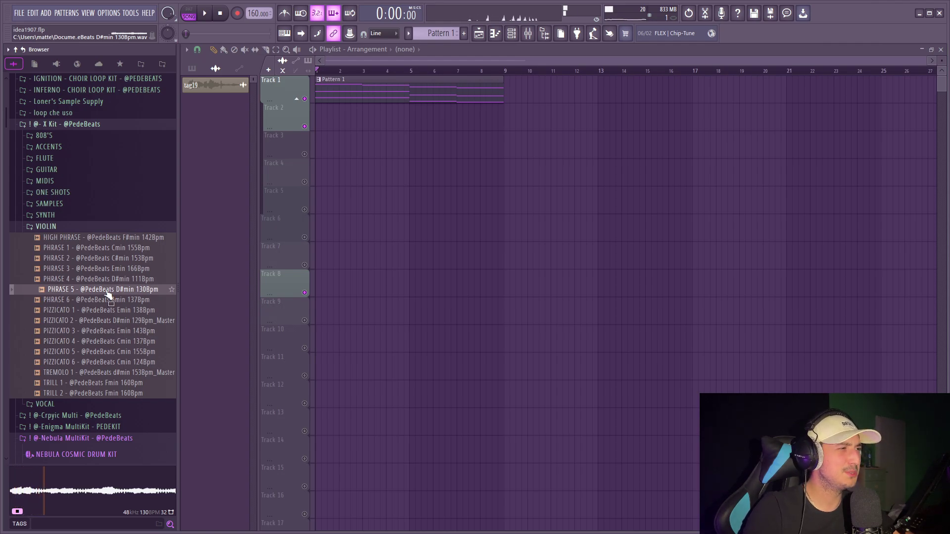
{"action": "left_click_drag", "start_coordinate": [107, 295], "coordinate": [319, 116]}
{"action": "double_click", "coordinate": [347, 116]}
{"action": "left_click", "coordinate": [520, 234]}
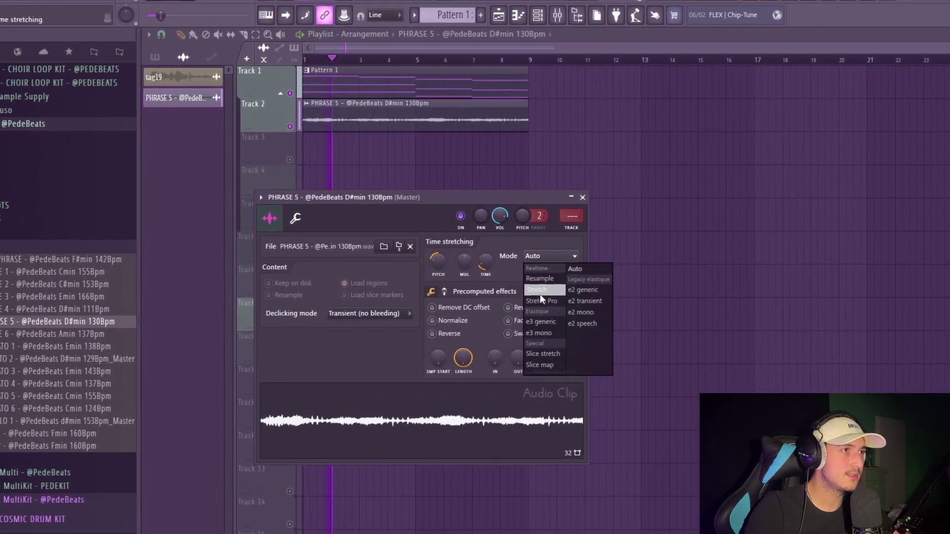
{"action": "left_click", "coordinate": [541, 288]}
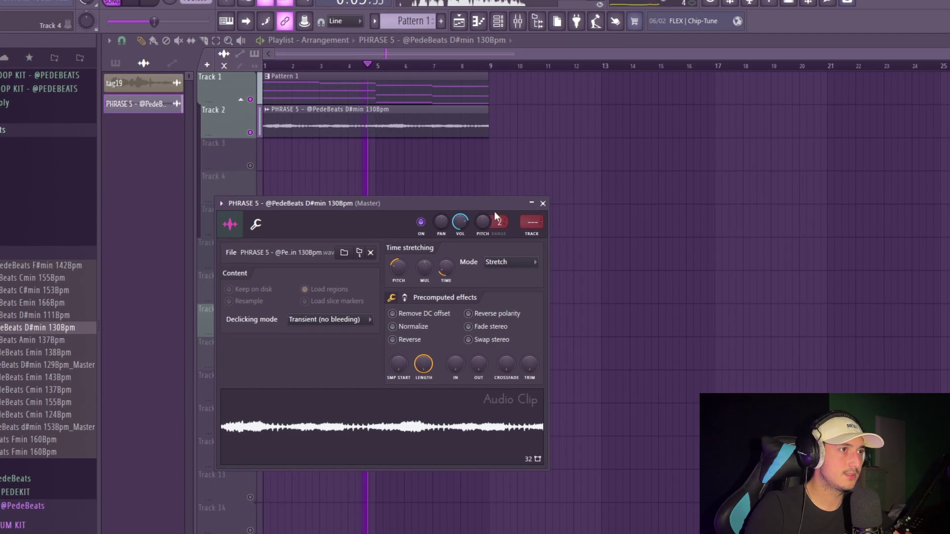
{"action": "left_click", "coordinate": [547, 203]}
Set the project tempo to 151 BPM and check the PHRASE 5 clip's channel settings
{"action": "left_click_drag", "start_coordinate": [187, 8], "coordinate": [187, 15]}
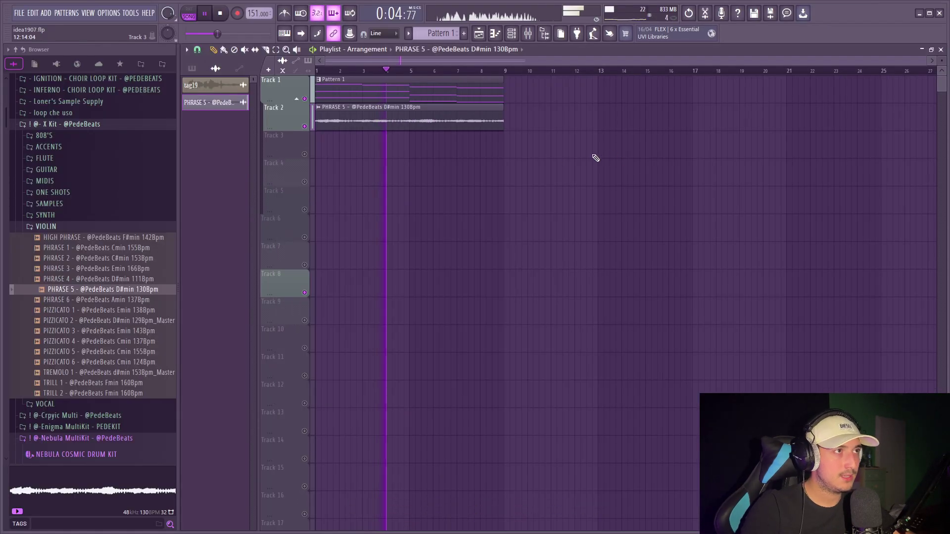
{"action": "double_click", "coordinate": [447, 124]}
{"action": "key", "text": "Escape"}
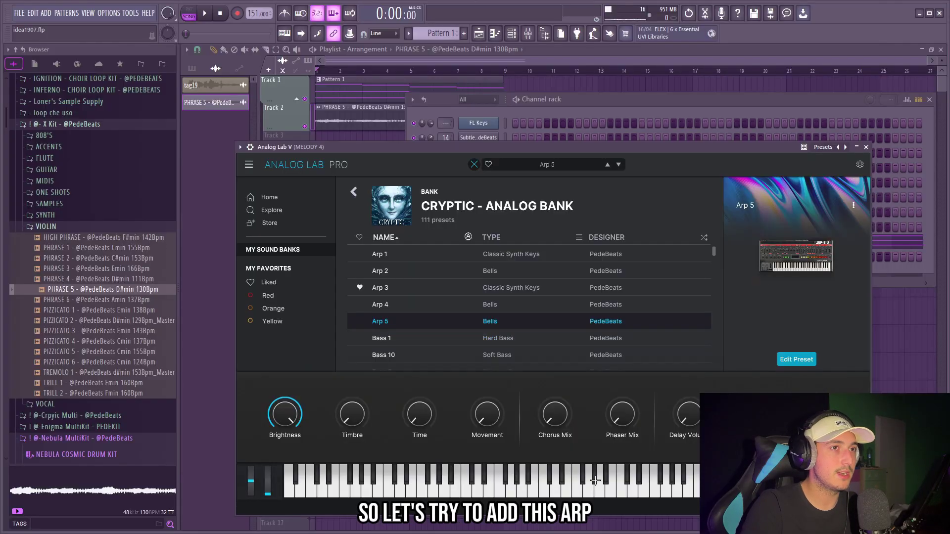
Copy the strings' chord progression into the Analog Lab V arp channel and select notes in its last two chords
{"action": "left_click", "coordinate": [568, 123]}
{"action": "right_click", "coordinate": [487, 240]}
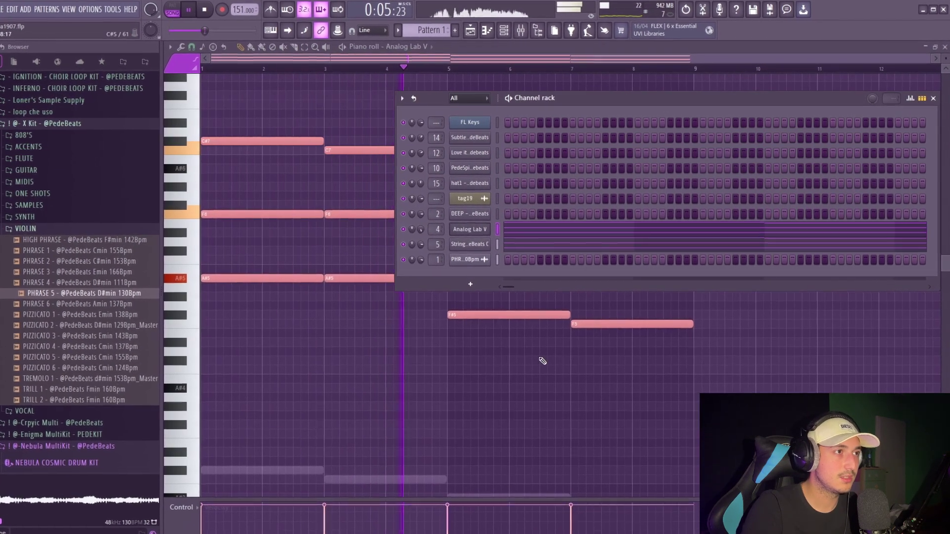
{"action": "key", "text": "F6"}
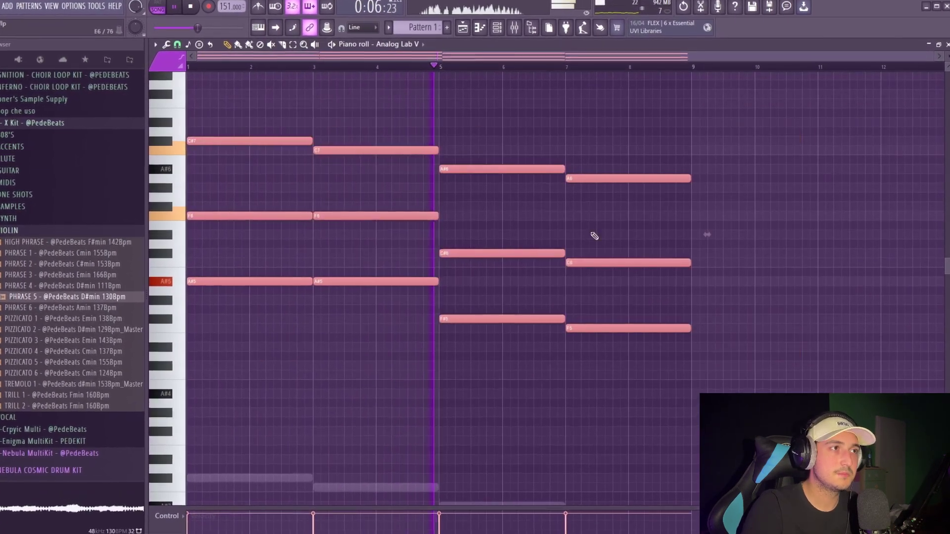
{"action": "left_click_drag", "start_coordinate": [792, 360], "coordinate": [500, 212]}
{"action": "left_click", "coordinate": [597, 176]}
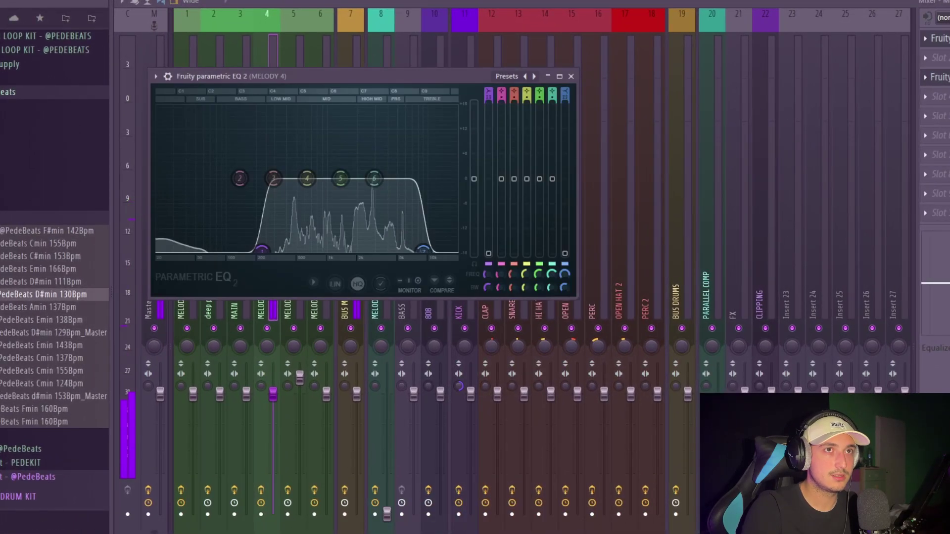
Raise the low cut on MELODY 4's equalizer and set the Portal WICKED preset's dry/wet mix to about 36 percent
{"action": "left_click_drag", "start_coordinate": [261, 180], "coordinate": [292, 183]}
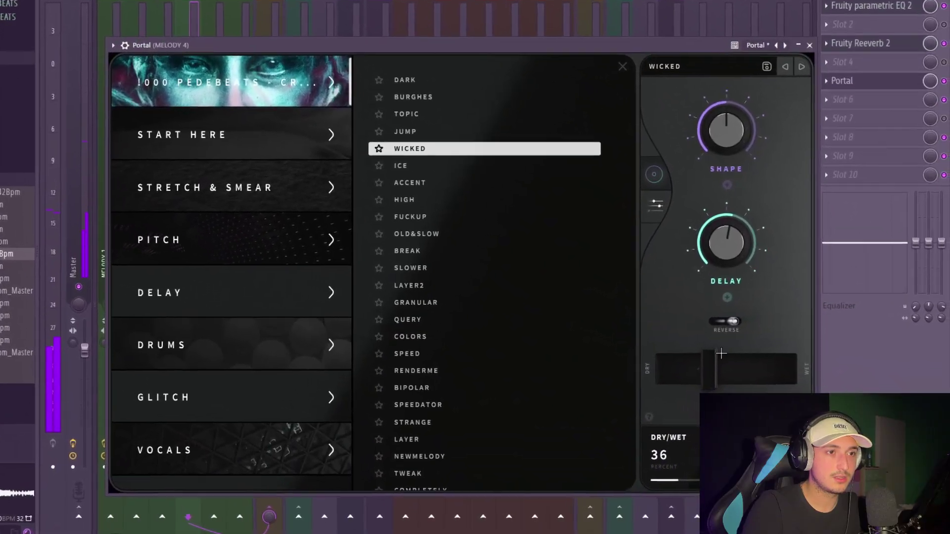
{"action": "left_click_drag", "start_coordinate": [780, 459], "coordinate": [767, 459]}
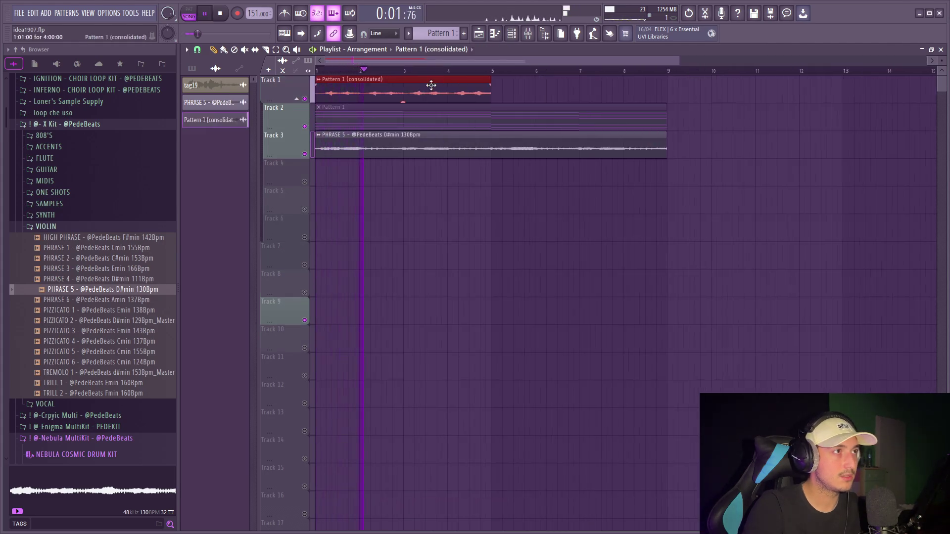
Set the consolidated arp clip's time-stretching mode to Stretch and listen to it with the other tracks
{"action": "double_click", "coordinate": [431, 85]}
{"action": "left_click", "coordinate": [431, 144]}
{"action": "left_click", "coordinate": [425, 169]}
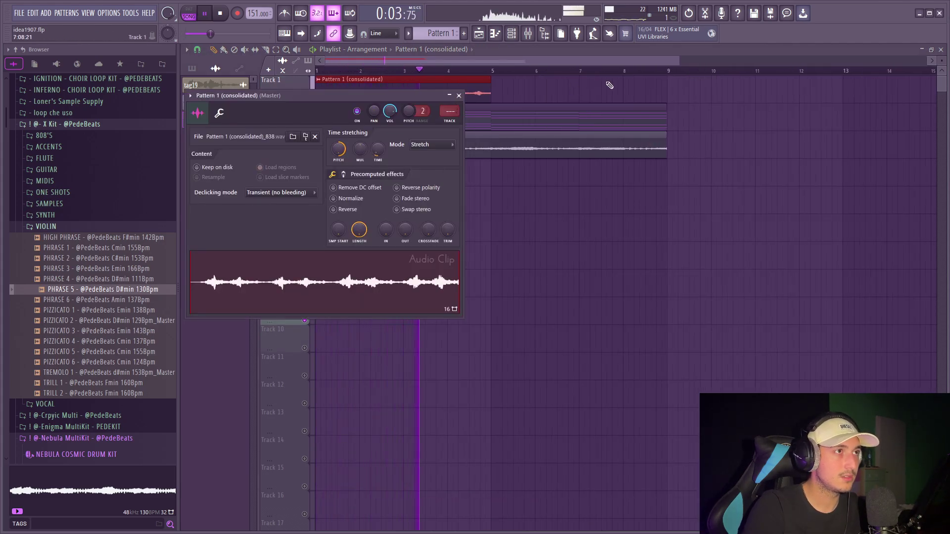
{"action": "key", "text": "Escape"}
{"action": "scroll", "coordinate": [476, 127], "scroll_direction": "up", "scroll_amount": 3}
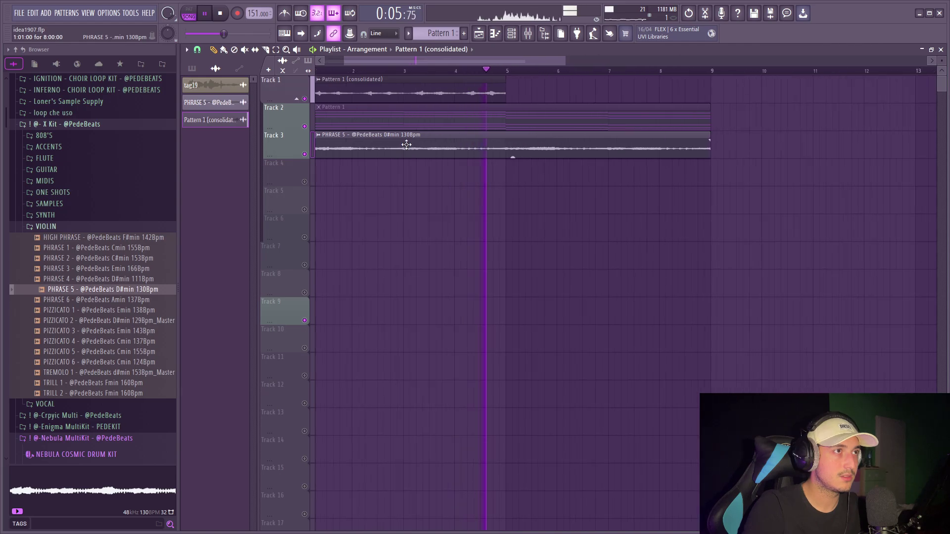
{"action": "key", "text": "space"}
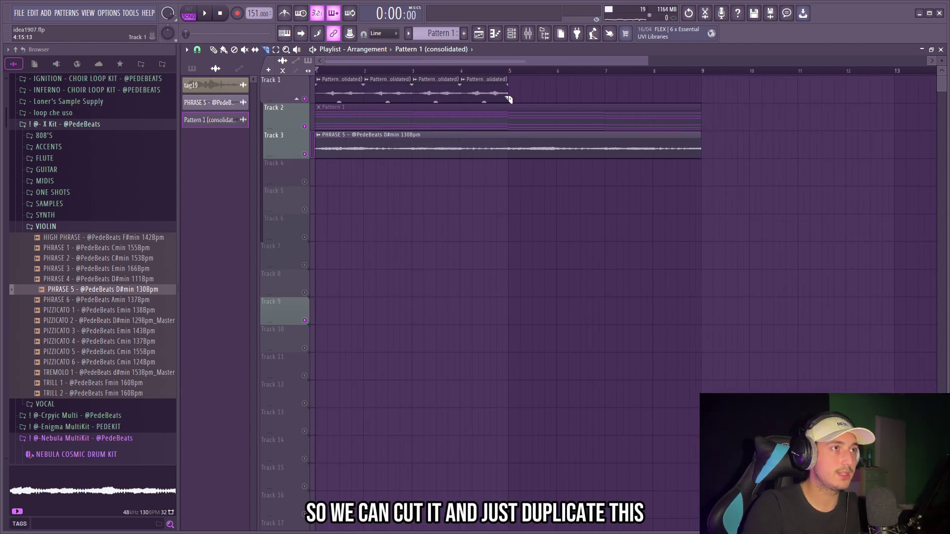
Duplicate the one-bar arp slices along Track 1 through bar 8 and open the clip's channel settings
{"action": "left_click", "coordinate": [361, 101]}
{"action": "key", "text": "ctrl+b"}
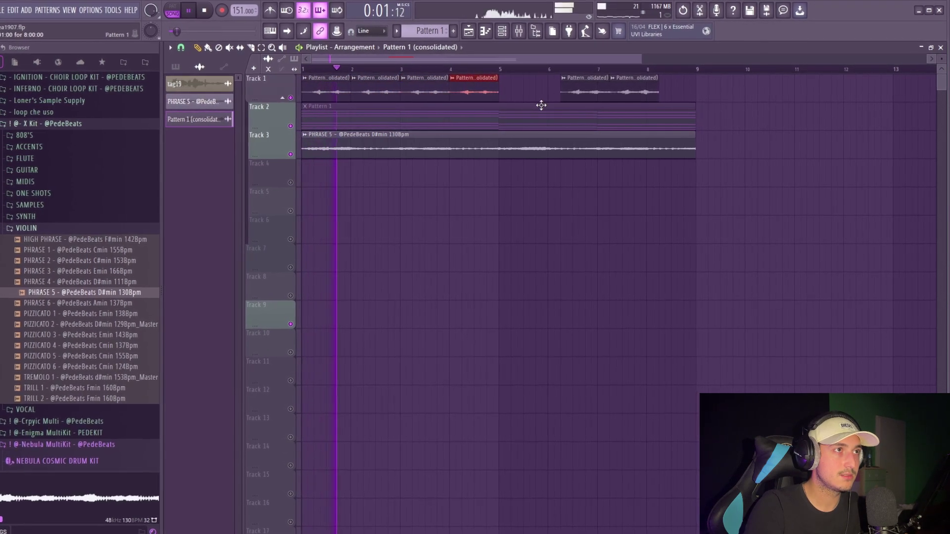
{"action": "left_click_drag", "start_coordinate": [652, 91], "coordinate": [578, 91]}
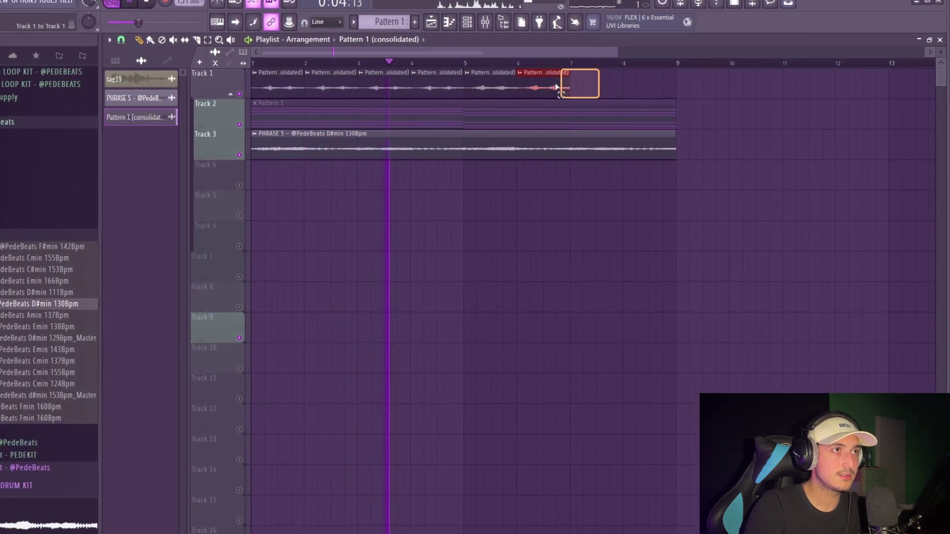
{"action": "key", "text": "ctrl+b"}
{"action": "key", "text": "ctrl+b"}
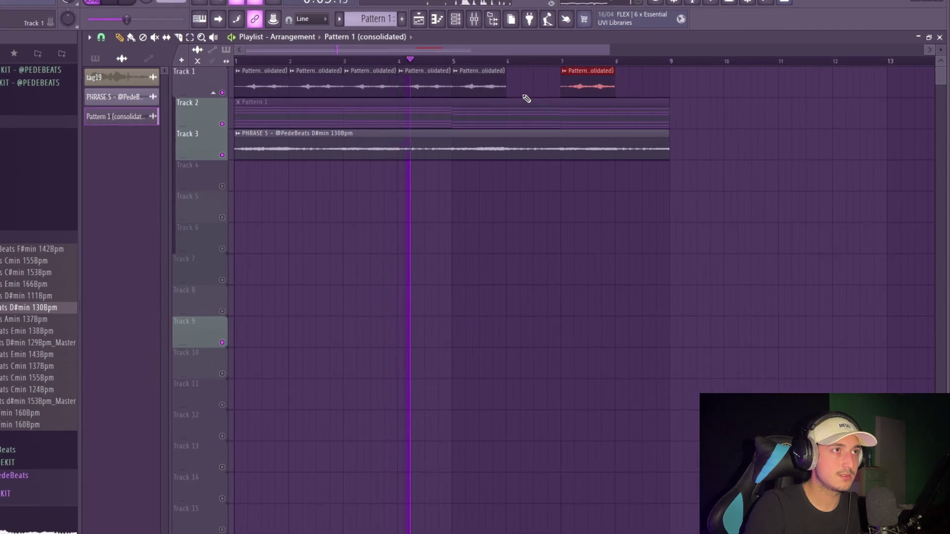
{"action": "double_click", "coordinate": [587, 92]}
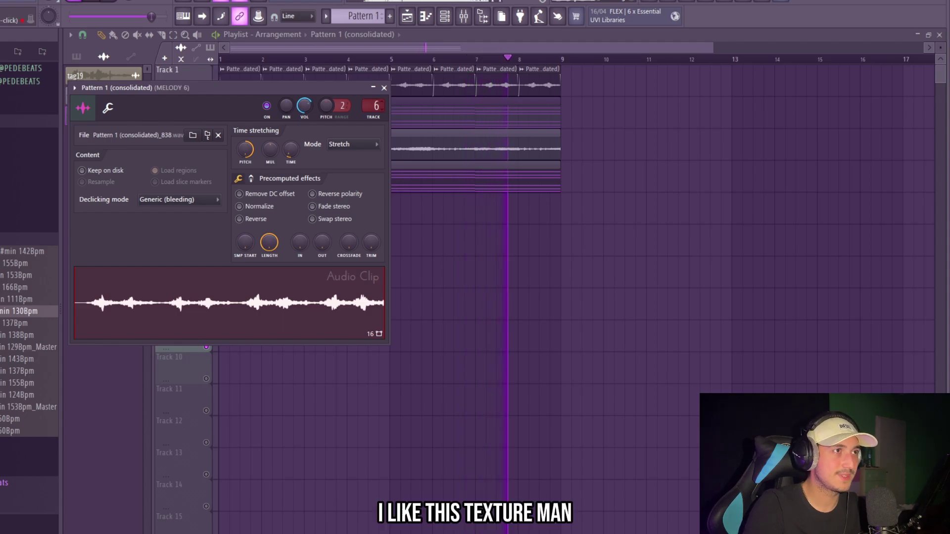
Close the arp clip's channel settings and play the layered eight-bar idea from the start
{"action": "left_click", "coordinate": [384, 87]}
{"action": "left_click_drag", "start_coordinate": [551, 161], "coordinate": [689, 223]}
{"action": "left_click", "coordinate": [692, 182]}
{"action": "key", "text": "space"}
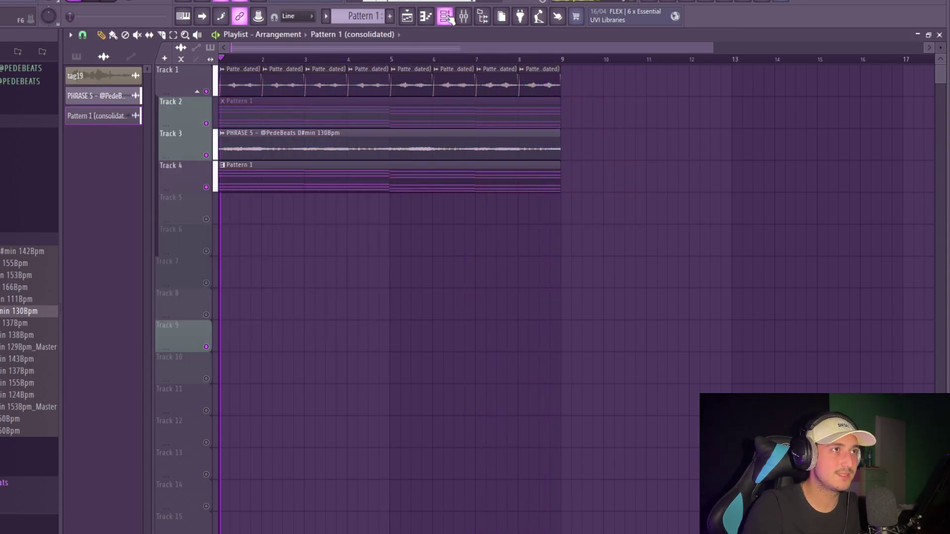
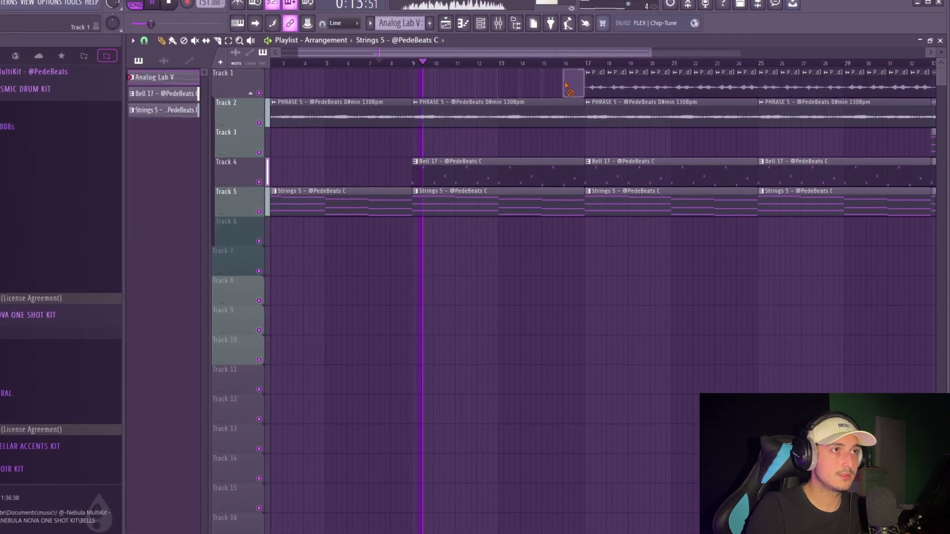
Delete the Bell 17 clip in bars 17 to 24 and clear the playlist clips from bar 25 onward
{"action": "scroll", "coordinate": [524, 186], "scroll_direction": "down", "scroll_amount": 2}
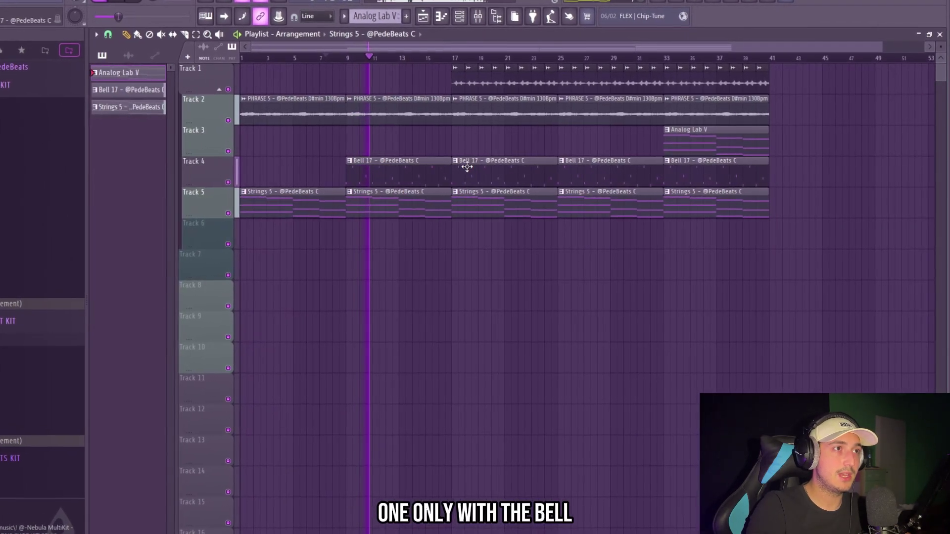
{"action": "right_click", "coordinate": [466, 167]}
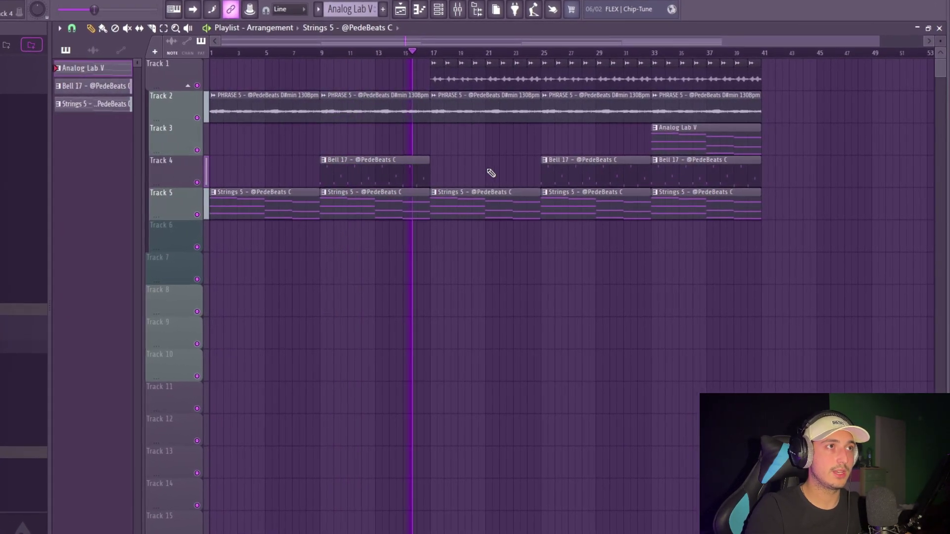
{"action": "scroll", "coordinate": [445, 84], "scroll_direction": "up", "scroll_amount": 2}
{"action": "scroll", "coordinate": [418, 97], "scroll_direction": "down", "scroll_amount": 1}
{"action": "right_click", "coordinate": [507, 112]}
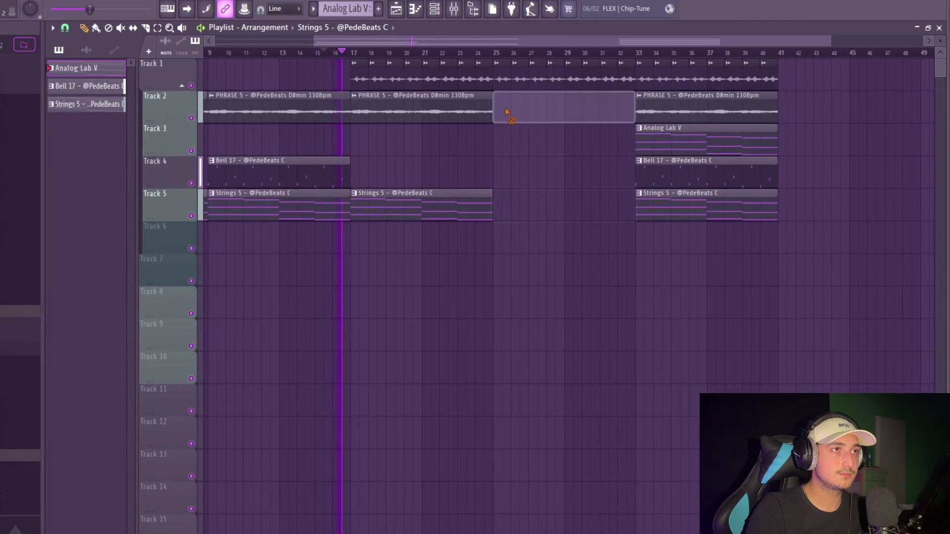
{"action": "scroll", "coordinate": [642, 120], "scroll_direction": "left", "scroll_amount": 4}
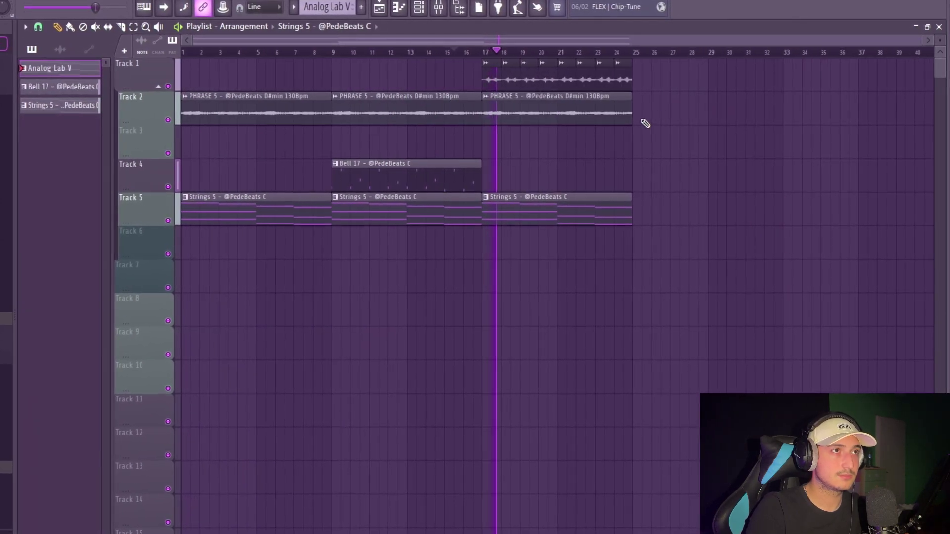
Repeat the Strings 5 clip and the Track 1 arp slices in bars 25 to 32, without the violin phrase
{"action": "left_click", "coordinate": [539, 211]}
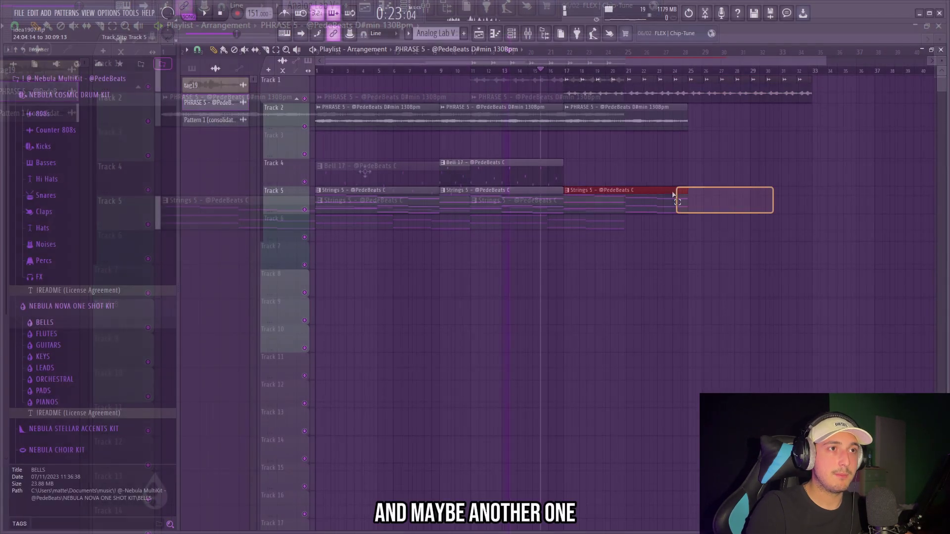
{"action": "key", "text": "ctrl+b"}
{"action": "scroll", "coordinate": [538, 121], "scroll_direction": "up", "scroll_amount": 1}
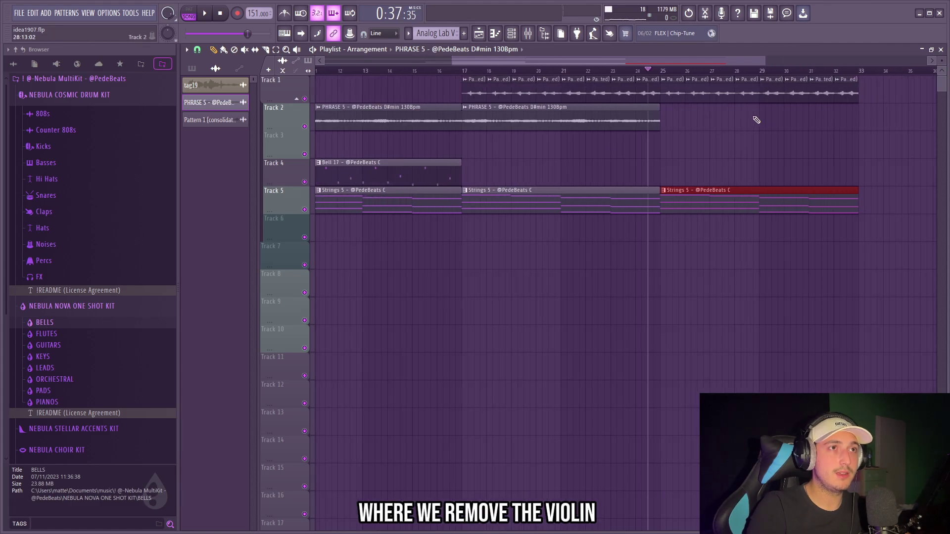
{"action": "scroll", "coordinate": [776, 127], "scroll_direction": "down", "scroll_amount": 2}
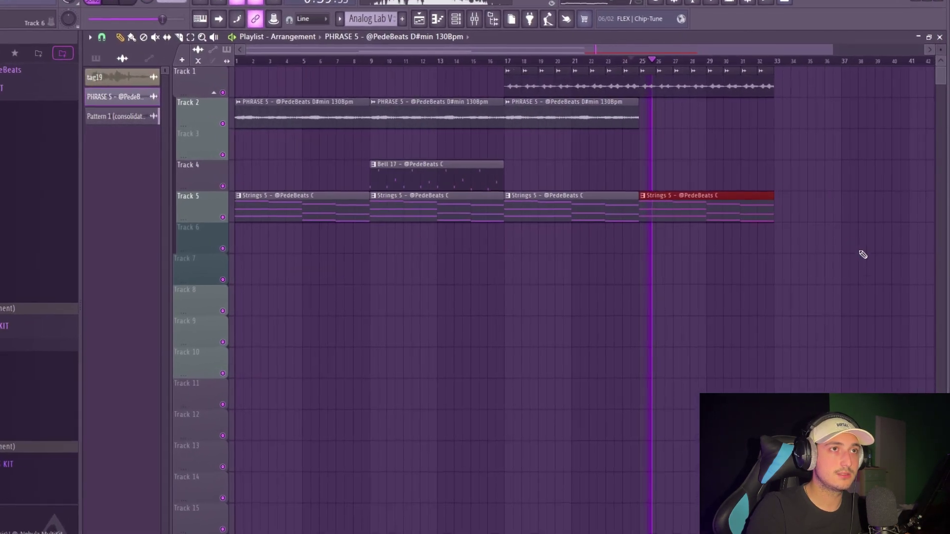
Consolidate the whole arrangement and open the resulting audio in a new Fruity Slicer channel, sliced by Beat
{"action": "key", "text": "ctrl+a"}
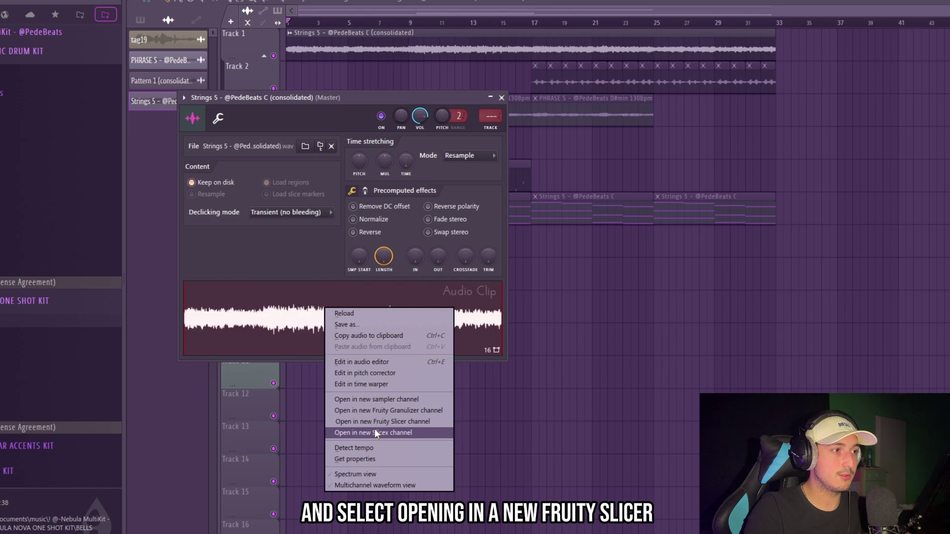
{"action": "left_click", "coordinate": [400, 421]}
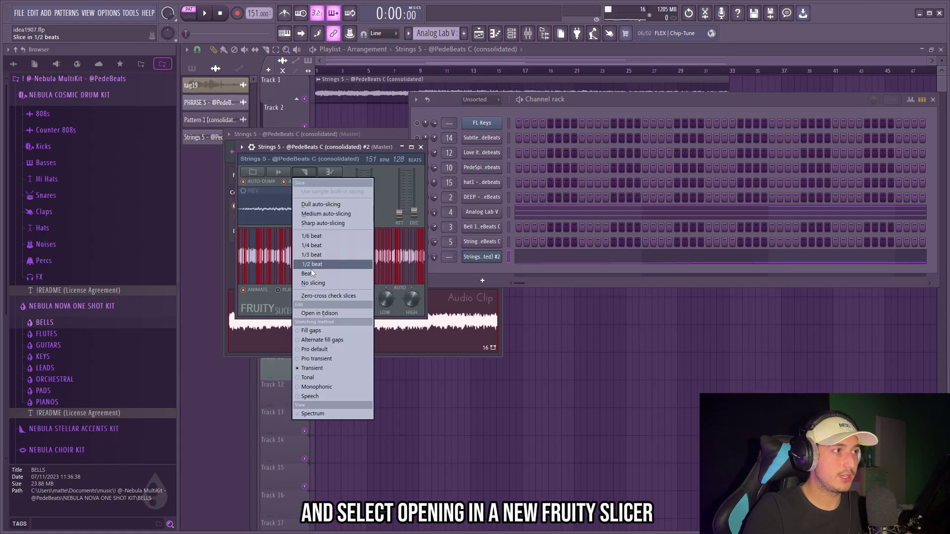
{"action": "left_click", "coordinate": [311, 274]}
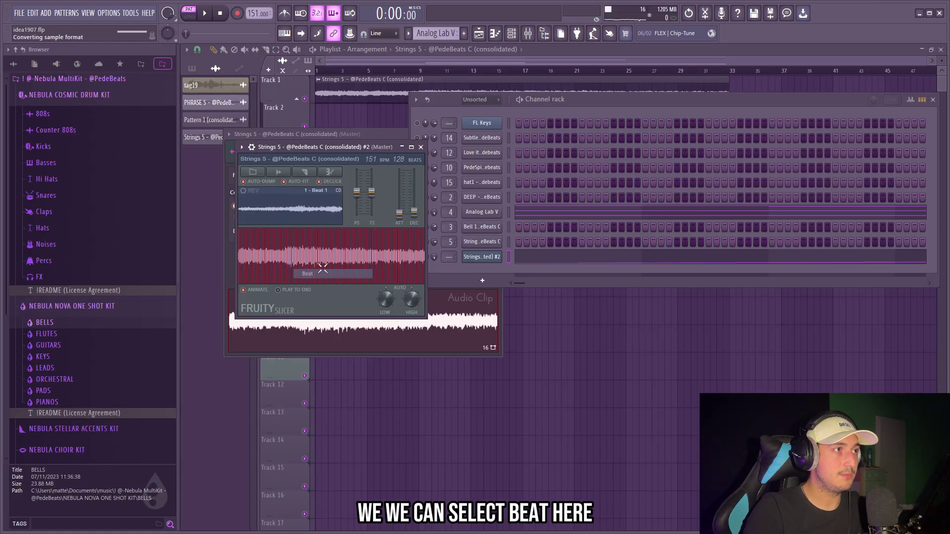
Time-stretch the slices to around 150 percent with a lower pitch, and increase their fade-in and fade-out
{"action": "left_click_drag", "start_coordinate": [376, 195], "coordinate": [390, 187]}
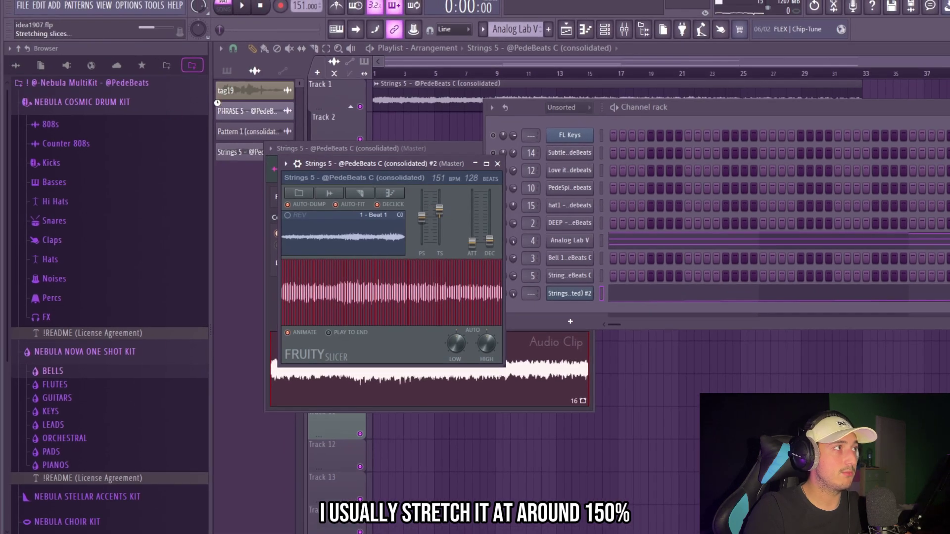
{"action": "key", "text": "space"}
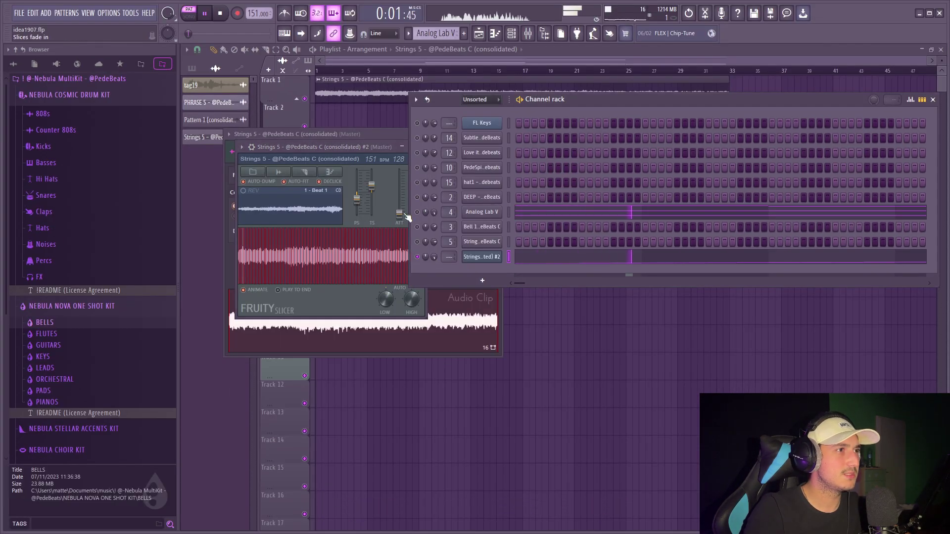
{"action": "key", "text": "space"}
{"action": "left_click_drag", "start_coordinate": [408, 217], "coordinate": [408, 212]}
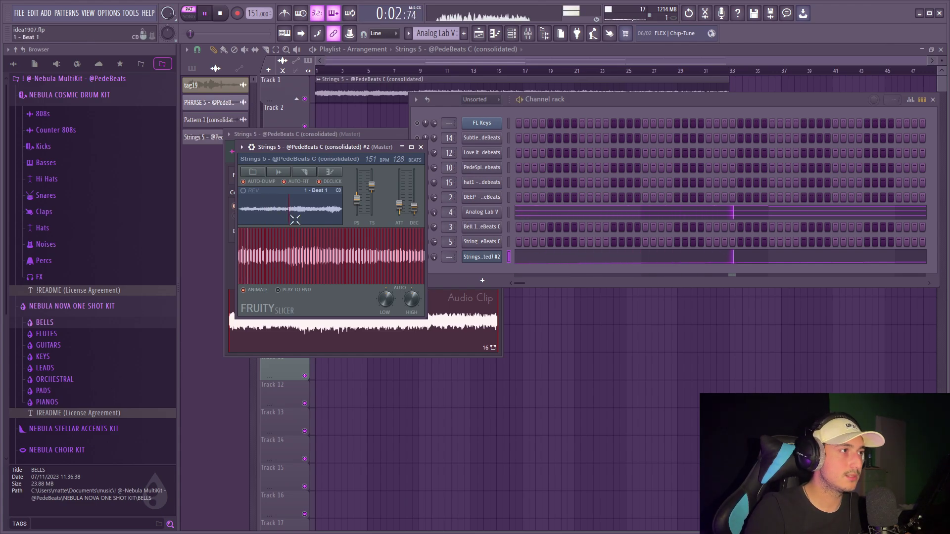
Arrange the slices as Beats 1, 2, 11, 10 in bar 1 and Beats 1, 2, 11, 14 in bar 2
{"action": "left_click", "coordinate": [527, 260]}
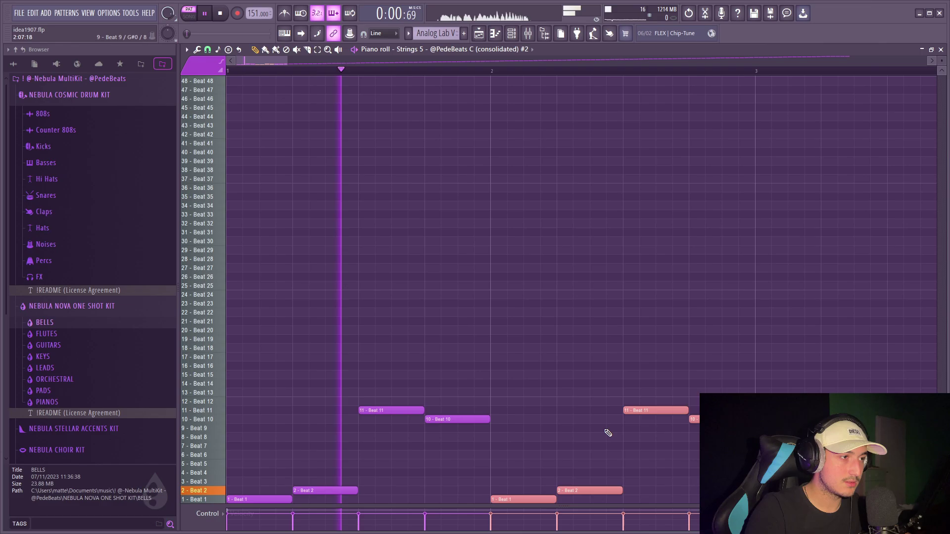
{"action": "scroll", "coordinate": [696, 442], "scroll_direction": "down", "scroll_amount": 2}
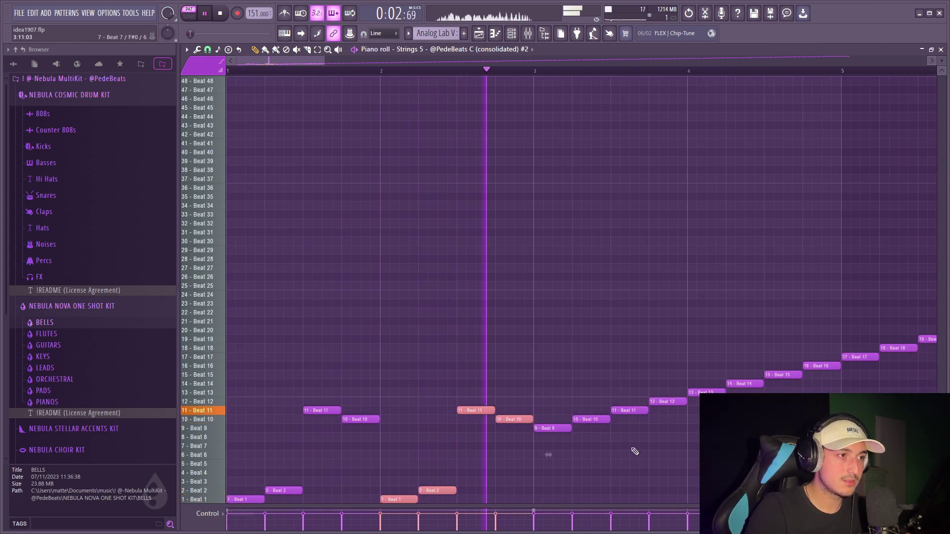
{"action": "scroll", "coordinate": [521, 392], "scroll_direction": "down", "scroll_amount": 3}
{"action": "scroll", "coordinate": [346, 364], "scroll_direction": "up", "scroll_amount": 2}
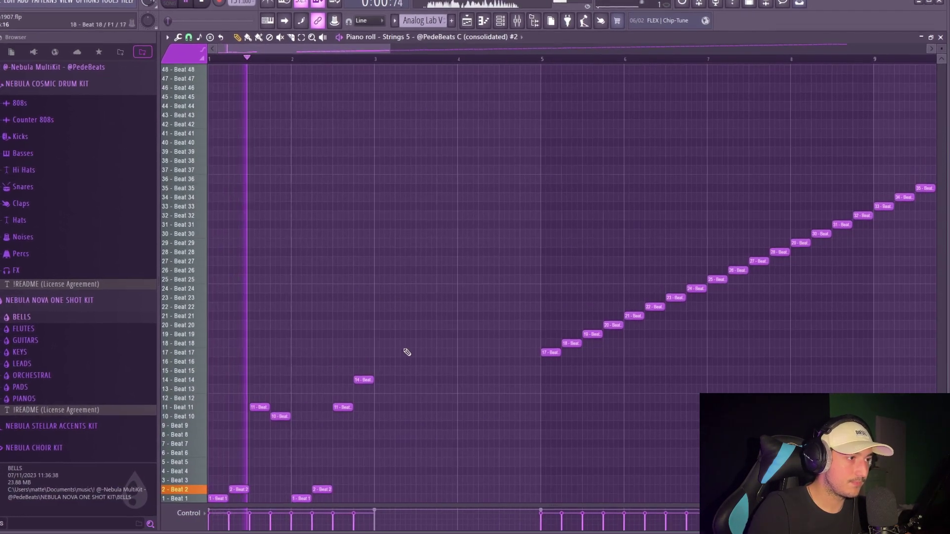
Copy the two-bar slice pattern through bar 8, alternating Beat 13 and Beat 14 as its last slice
{"action": "left_click_drag", "start_coordinate": [399, 503], "coordinate": [163, 366]}
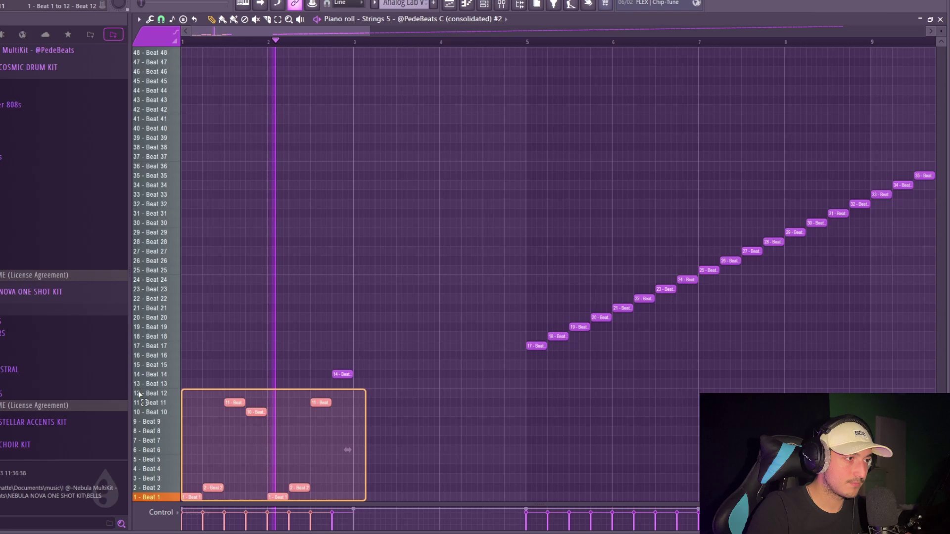
{"action": "key", "text": "ctrl+b"}
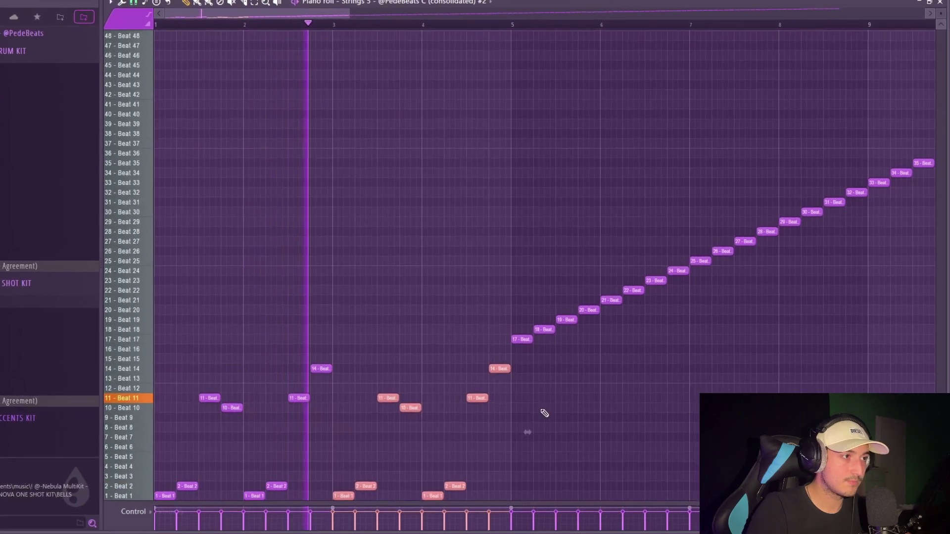
{"action": "scroll", "coordinate": [343, 415], "scroll_direction": "up", "scroll_amount": 2}
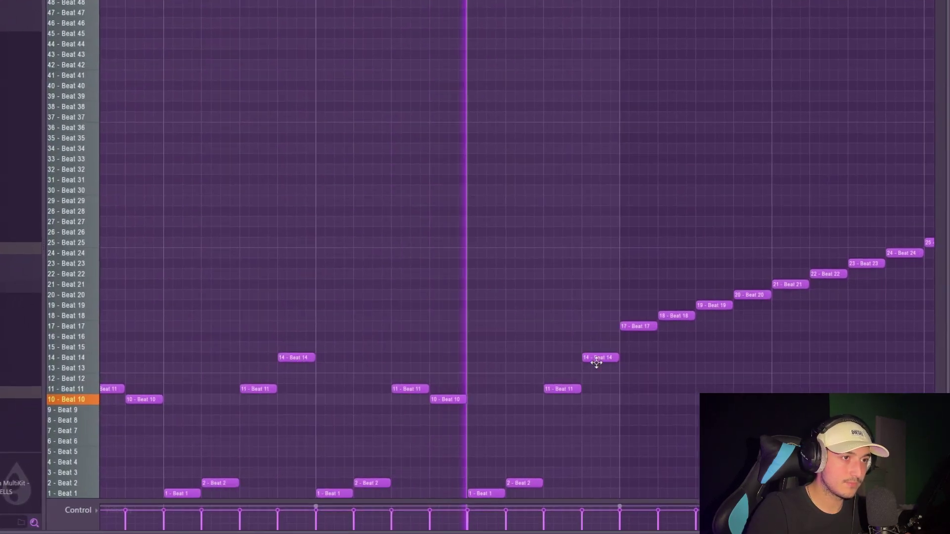
{"action": "left_click_drag", "start_coordinate": [604, 363], "coordinate": [604, 373]}
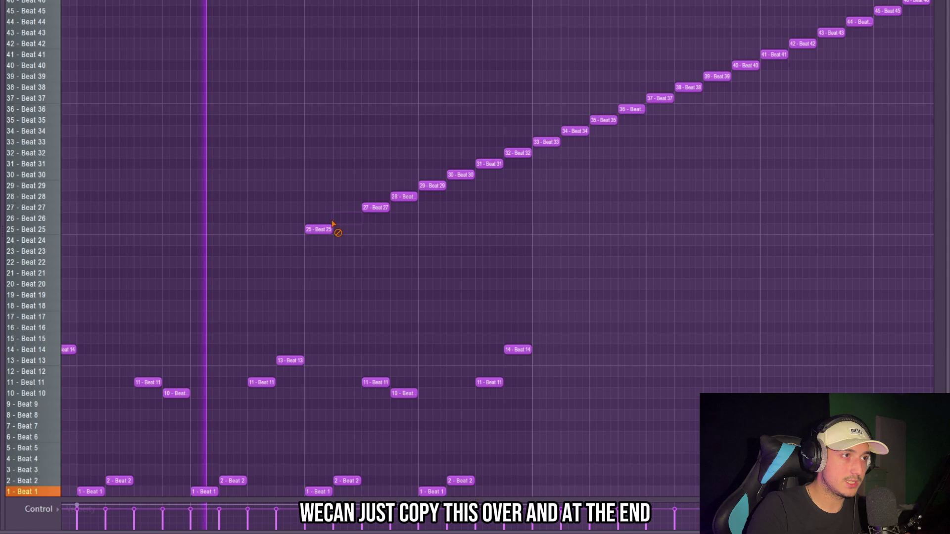
Fill bar 8 with Beats 21 to 24 and remove the original rising slices in bars 9 to 16
{"action": "scroll", "coordinate": [503, 282], "scroll_direction": "down", "scroll_amount": 2}
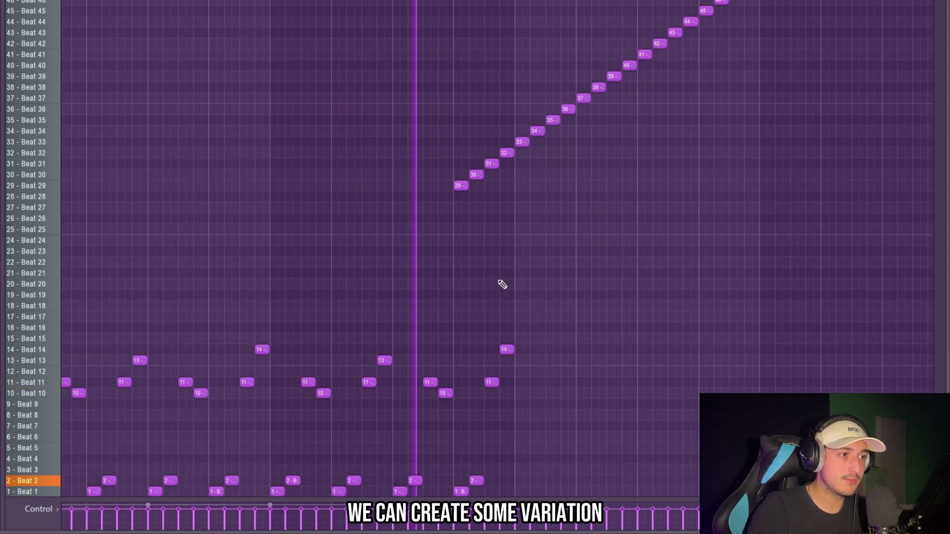
{"action": "scroll", "coordinate": [478, 261], "scroll_direction": "up", "scroll_amount": 5}
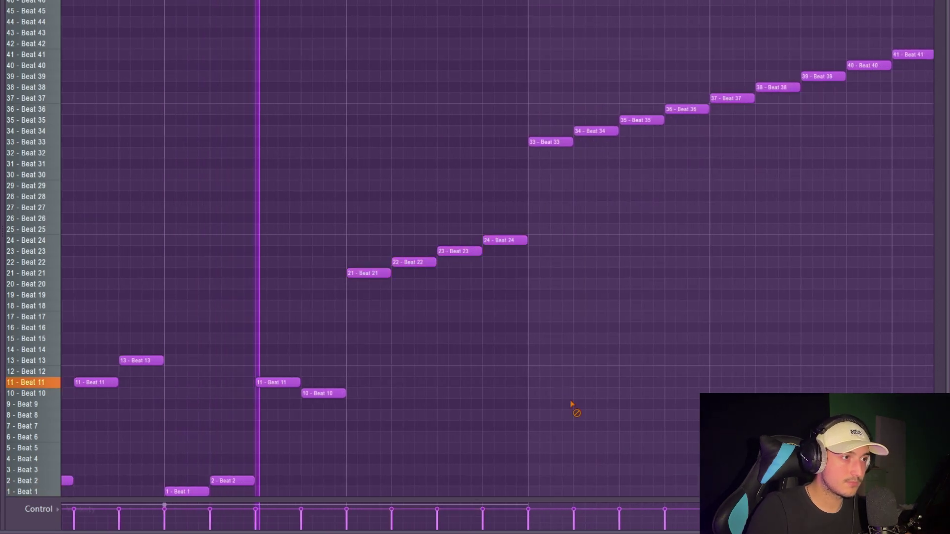
{"action": "scroll", "coordinate": [421, 297], "scroll_direction": "down", "scroll_amount": 2}
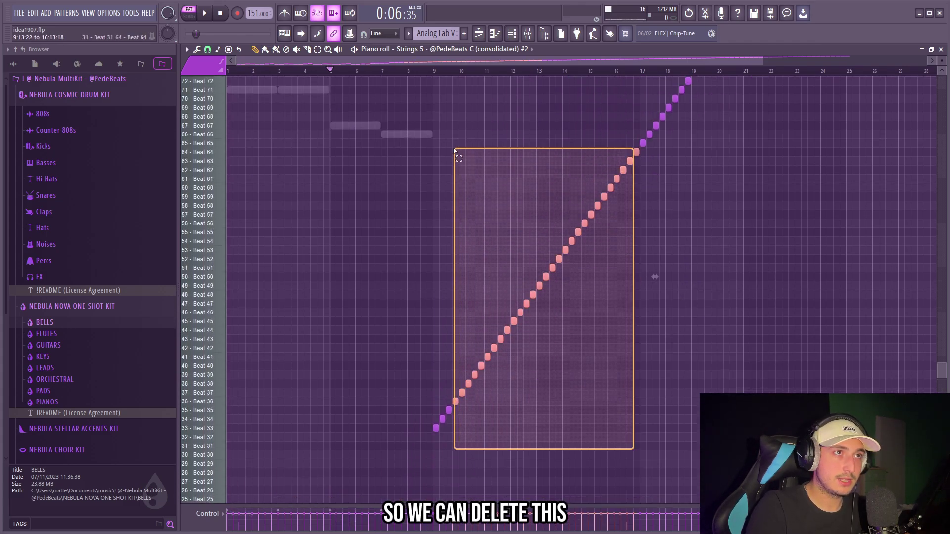
Copy the eight-bar slice sequence to bars 9 to 16, shifted to start on Beat 33, and listen to it
{"action": "scroll", "coordinate": [442, 428], "scroll_direction": "up", "scroll_amount": 2}
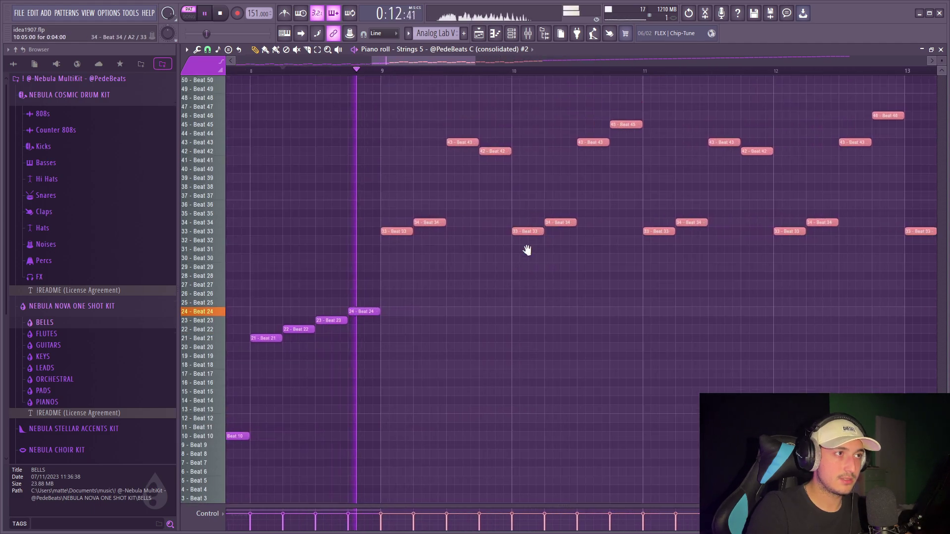
{"action": "scroll", "coordinate": [598, 308], "scroll_direction": "up", "scroll_amount": 3}
{"action": "scroll", "coordinate": [583, 310], "scroll_direction": "down", "scroll_amount": 4}
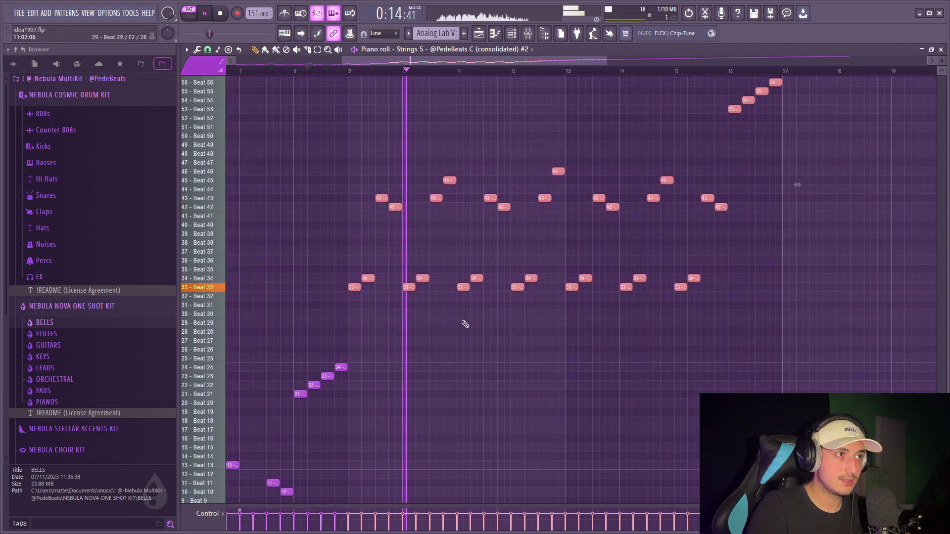
{"action": "scroll", "coordinate": [489, 276], "scroll_direction": "up", "scroll_amount": 1}
{"action": "scroll", "coordinate": [594, 222], "scroll_direction": "down", "scroll_amount": 3}
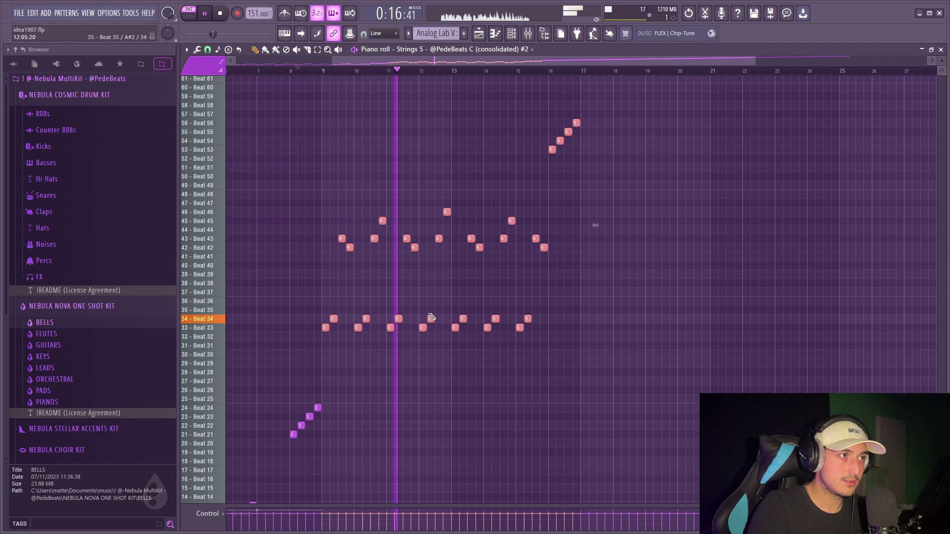
{"action": "scroll", "coordinate": [422, 299], "scroll_direction": "up", "scroll_amount": 3}
{"action": "scroll", "coordinate": [367, 288], "scroll_direction": "up", "scroll_amount": 2}
{"action": "scroll", "coordinate": [381, 302], "scroll_direction": "down", "scroll_amount": 3}
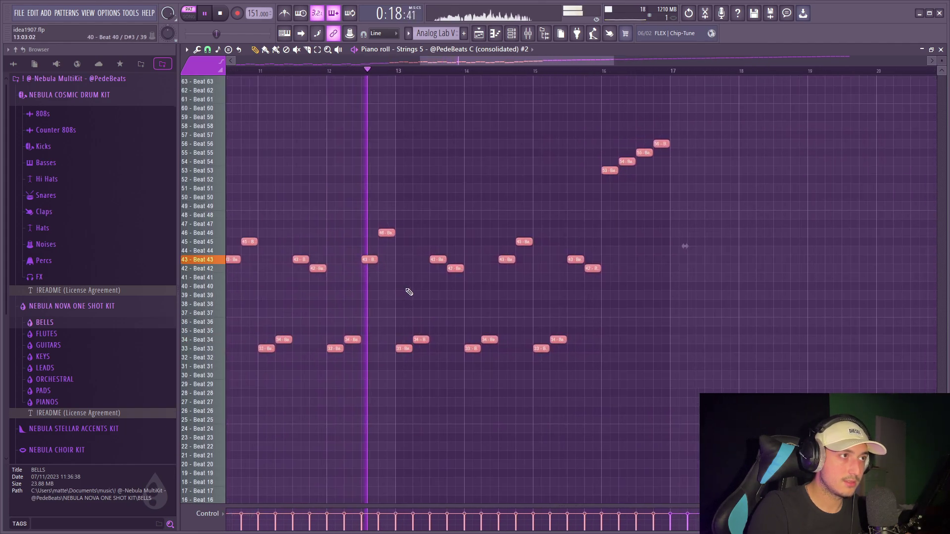
{"action": "scroll", "coordinate": [426, 290], "scroll_direction": "up", "scroll_amount": 5}
{"action": "scroll", "coordinate": [388, 299], "scroll_direction": "down", "scroll_amount": 4}
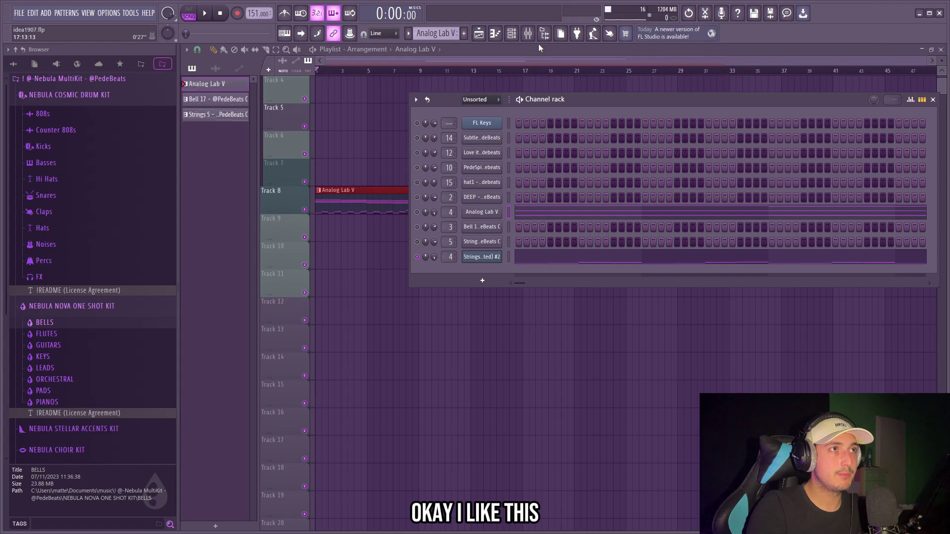
Raise the low cut and lower the high cut on MELODY 4's Fruity parametric EQ 2 during playback
{"action": "left_click", "coordinate": [529, 33]}
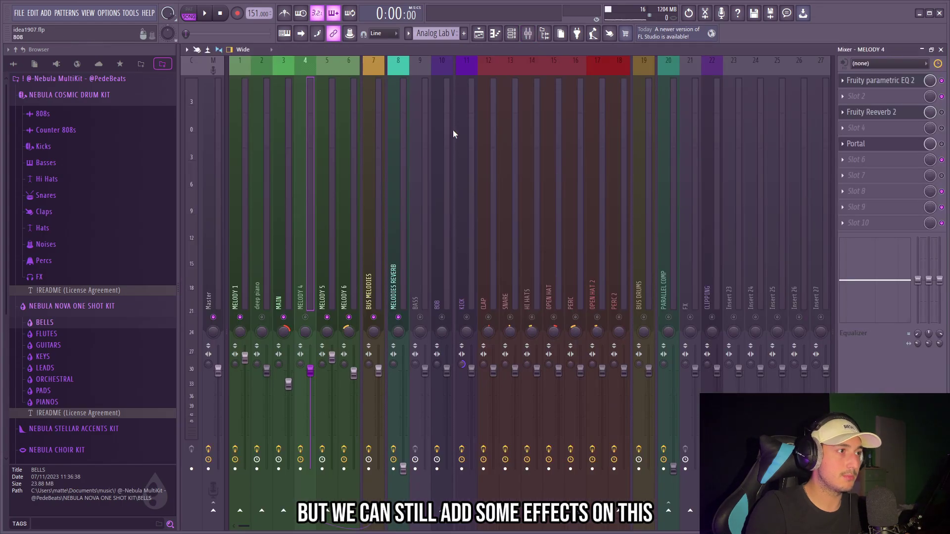
{"action": "left_click", "coordinate": [910, 90]}
{"action": "key", "text": "space"}
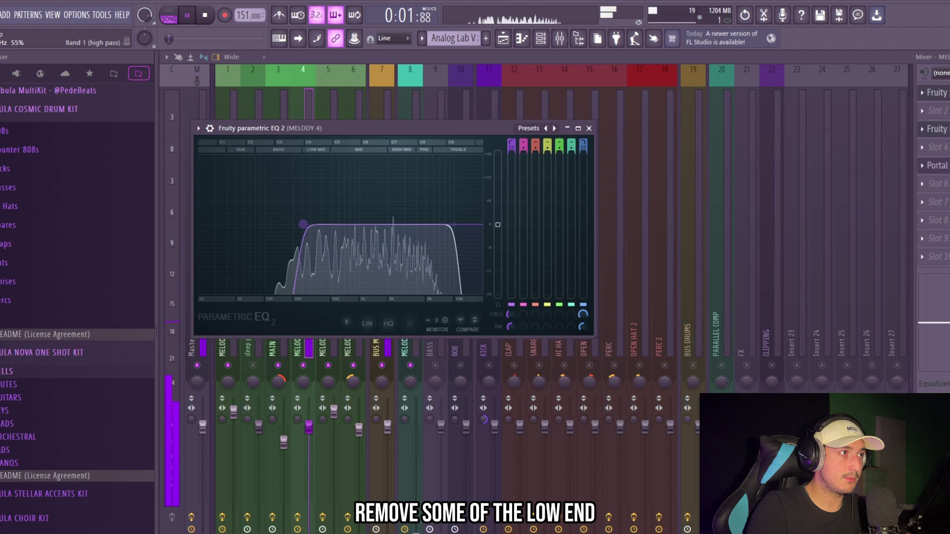
{"action": "left_click_drag", "start_coordinate": [453, 224], "coordinate": [441, 224]}
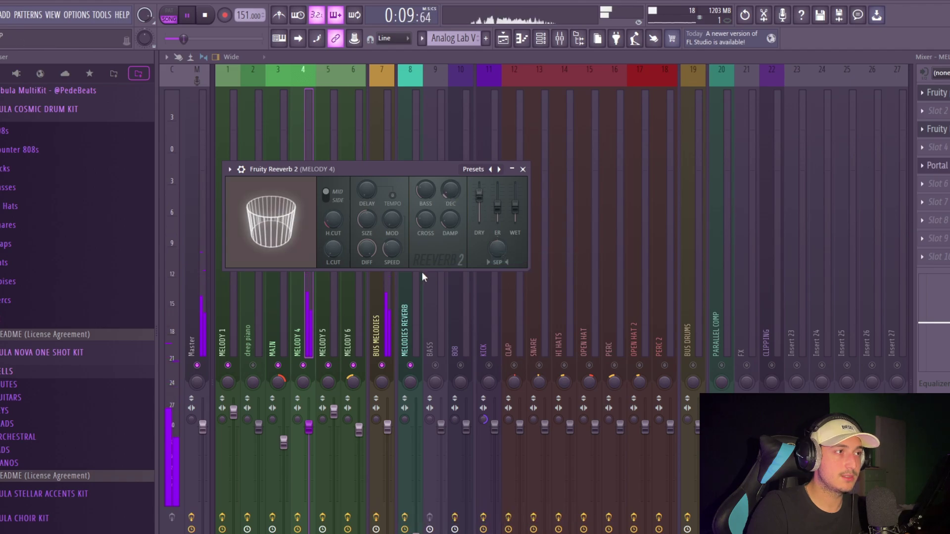
Raise MELODY 4's volume to about 5.6 dB and add the uaudio_verve_essentials tape effect in slot 6
{"action": "left_click_drag", "start_coordinate": [309, 426], "coordinate": [308, 397]}
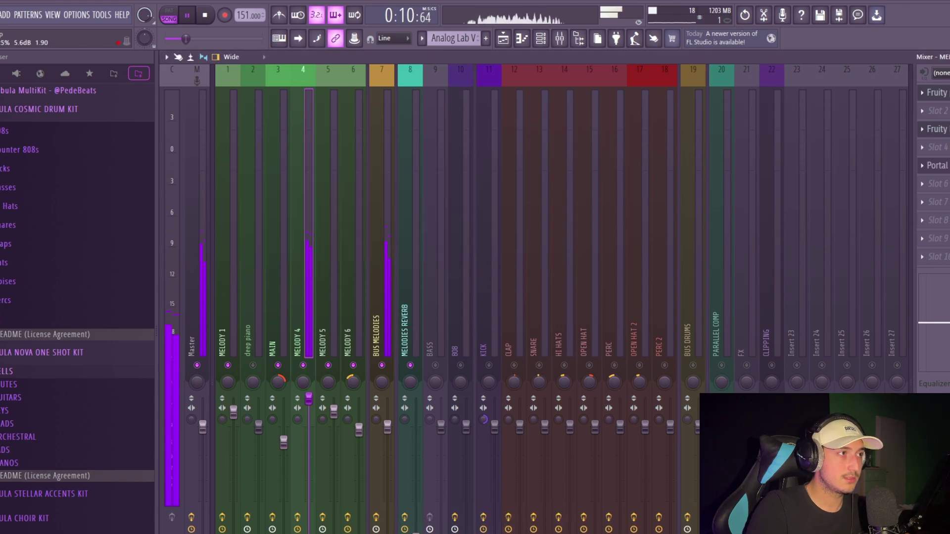
{"action": "left_click", "coordinate": [939, 187]}
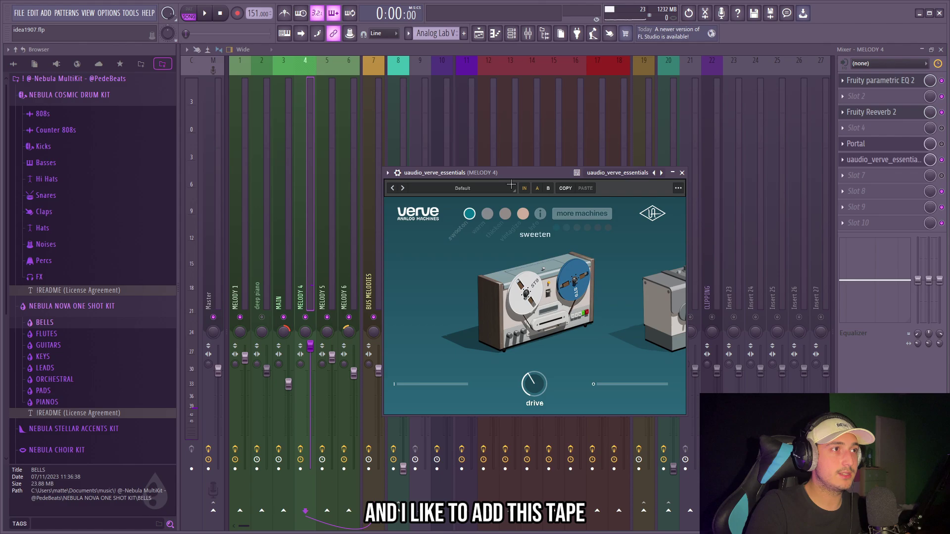
Switch MELODY 4's tape effect to the warm machine with the drive at its midpoint
{"action": "left_click", "coordinate": [479, 214]}
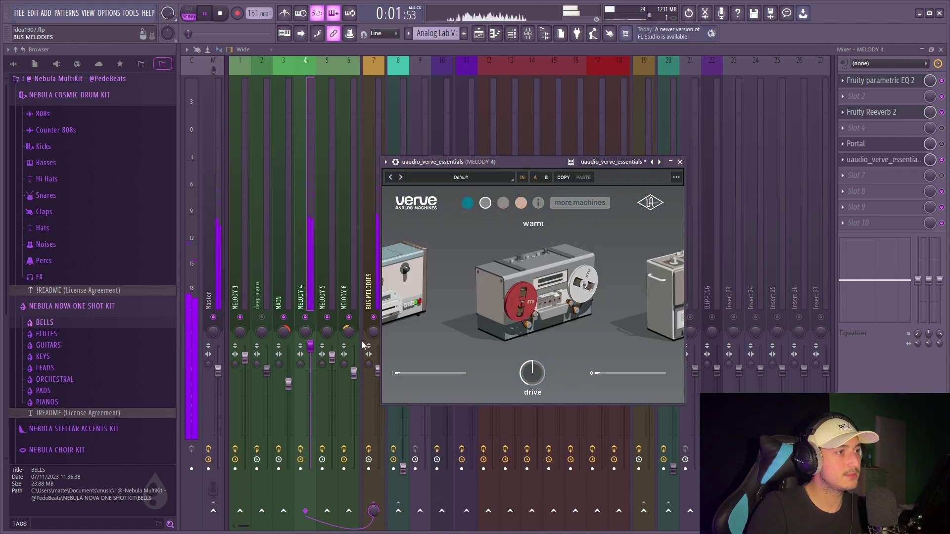
Place the original Strings 5 (consolidated) audio in bars 1 to 8 of Track 8, start the Analog Lab V pattern at bar 9, and play both
{"action": "left_click", "coordinate": [479, 38]}
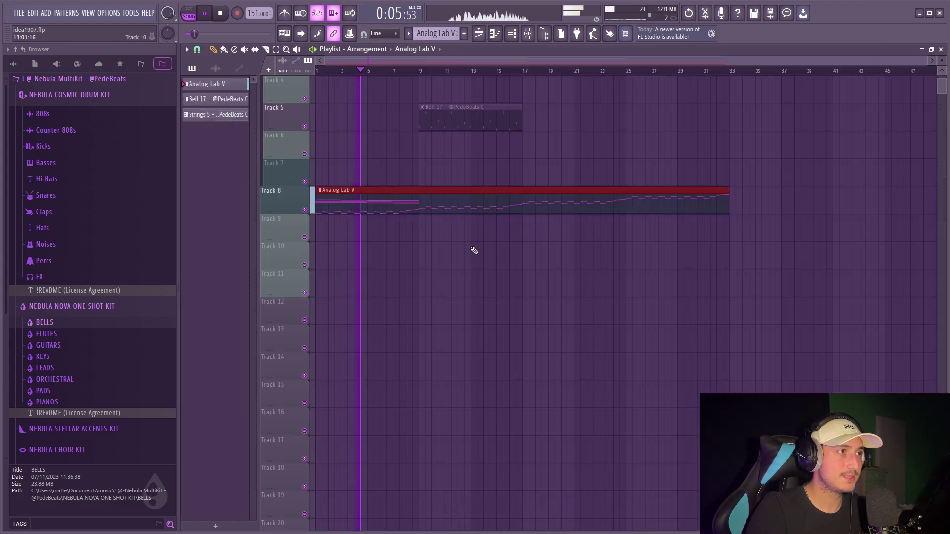
{"action": "scroll", "coordinate": [377, 244], "scroll_direction": "up", "scroll_amount": 3}
{"action": "scroll", "coordinate": [377, 244], "scroll_direction": "up", "scroll_amount": 2}
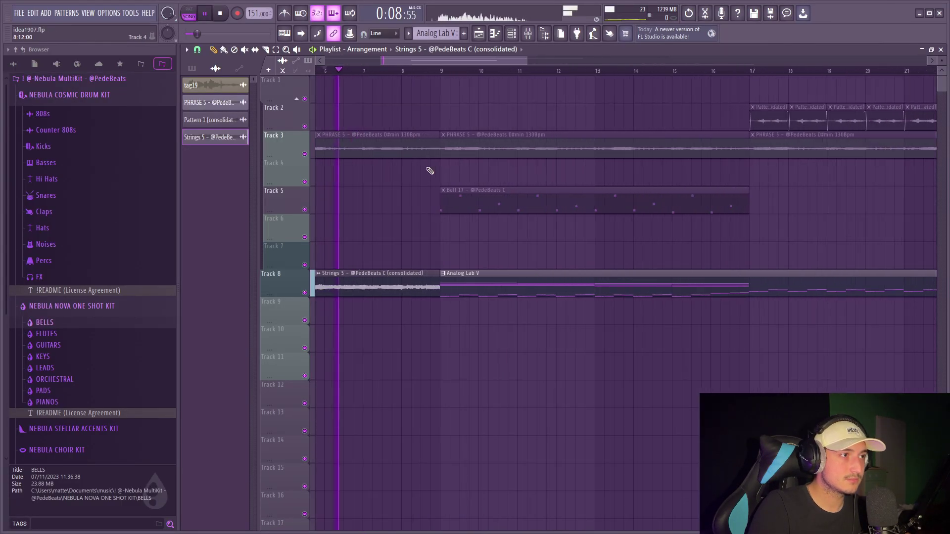
{"action": "scroll", "coordinate": [450, 223], "scroll_direction": "down", "scroll_amount": 1}
{"action": "double_click", "coordinate": [470, 262]}
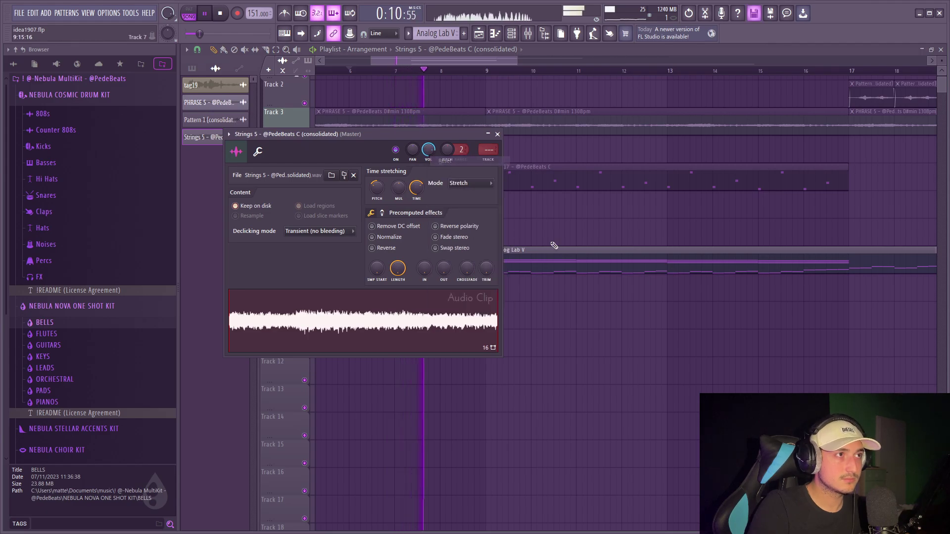
{"action": "key", "text": "Escape"}
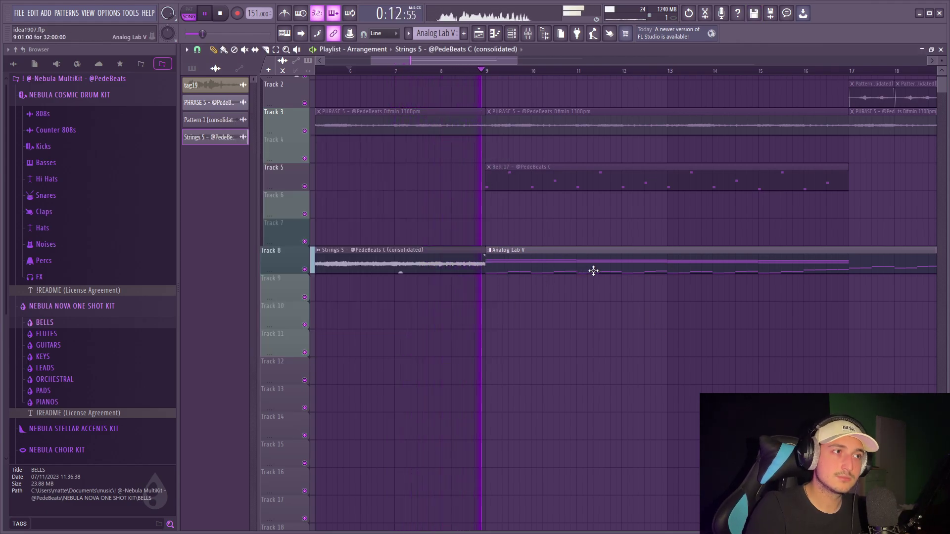
{"action": "scroll", "coordinate": [593, 272], "scroll_direction": "down", "scroll_amount": 3}
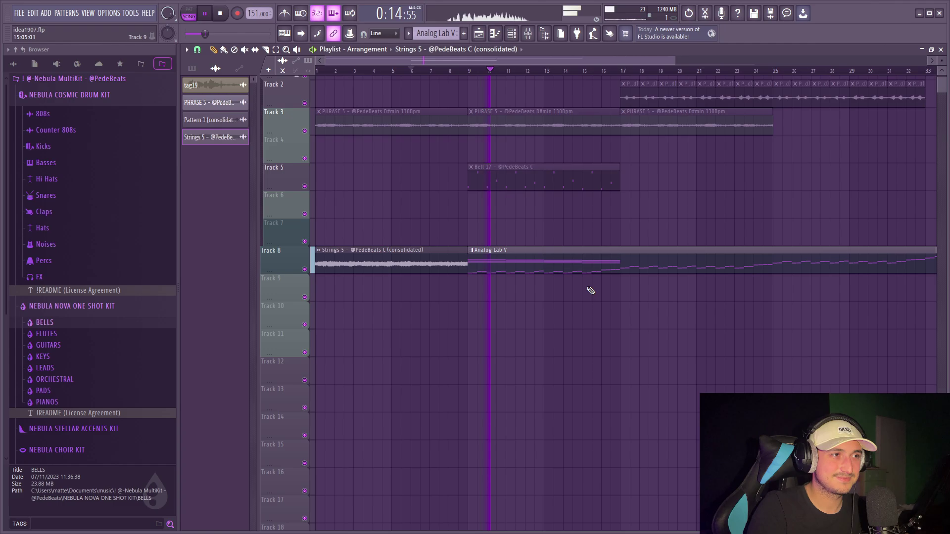
{"action": "scroll", "coordinate": [586, 296], "scroll_direction": "down", "scroll_amount": 1}
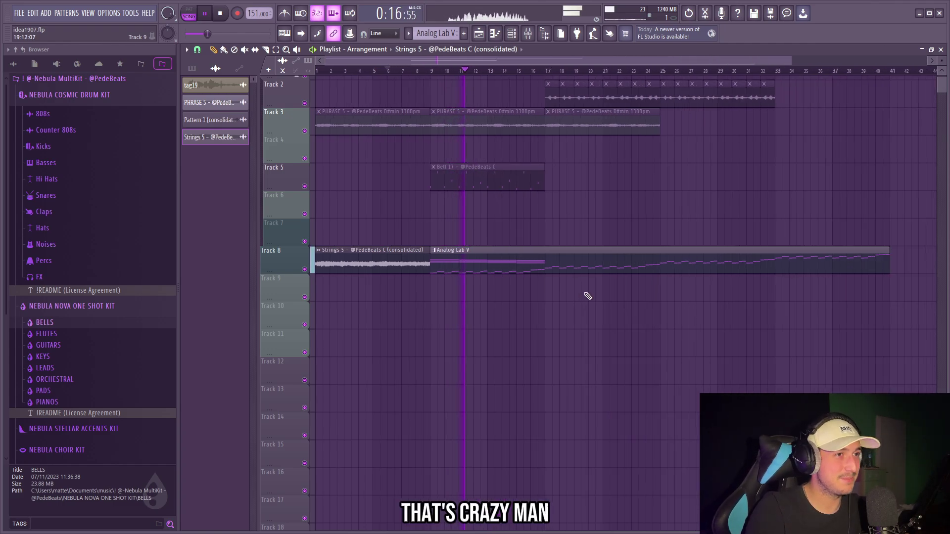
{"action": "scroll", "coordinate": [583, 268], "scroll_direction": "down", "scroll_amount": 1}
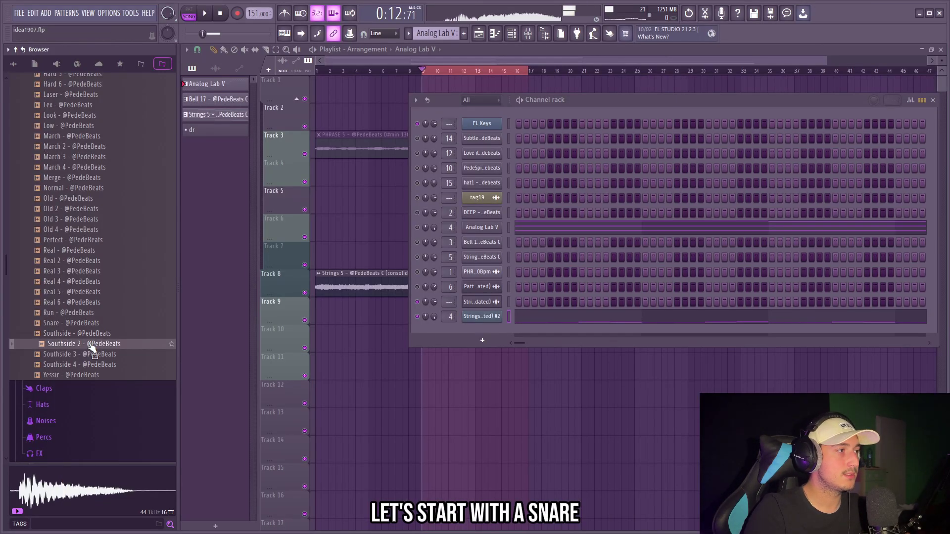
Load the Southside 2 snare onto the mixer track 12 channel and place C5 hits on beat 3 of bars 1 and 2
{"action": "right_click", "coordinate": [501, 153]}
{"action": "left_click", "coordinate": [522, 153]}
{"action": "key", "text": "space"}
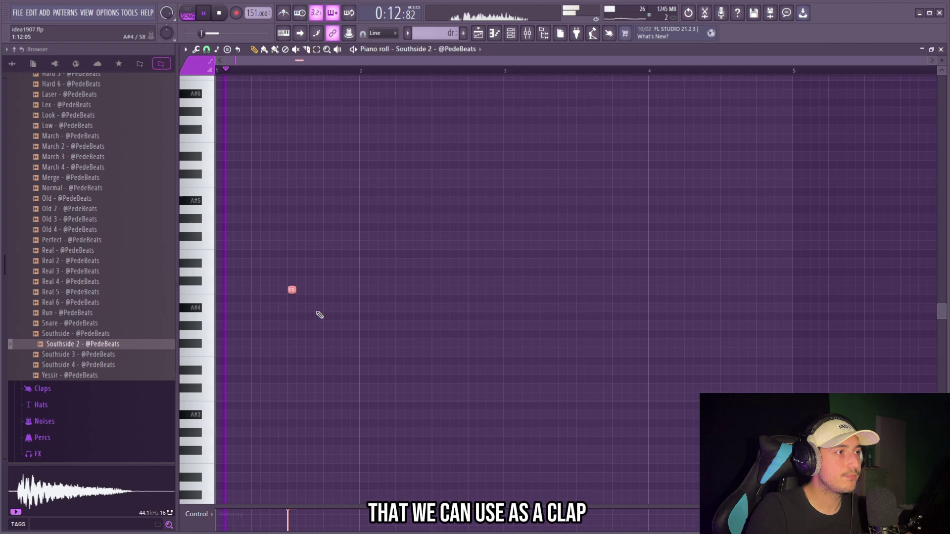
{"action": "left_click", "coordinate": [436, 290]}
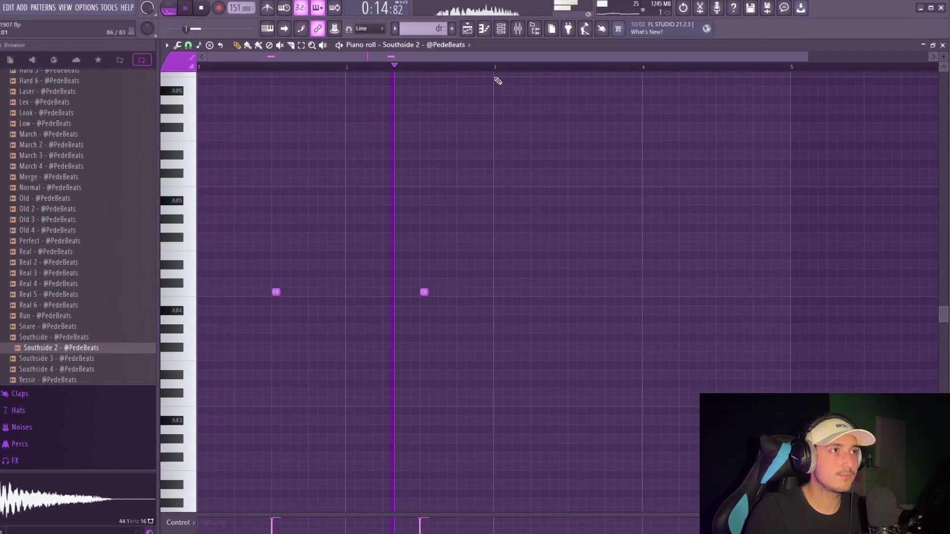
Repeat the two-bar snare pattern through bar 8 and remove the surplus hits in bars 9 and 10
{"action": "key", "text": "ctrl+b"}
{"action": "key", "text": "ctrl+b"}
{"action": "key", "text": "ctrl+b"}
{"action": "key", "text": "ctrl+b"}
{"action": "scroll", "coordinate": [448, 191], "scroll_direction": "down", "scroll_amount": 3}
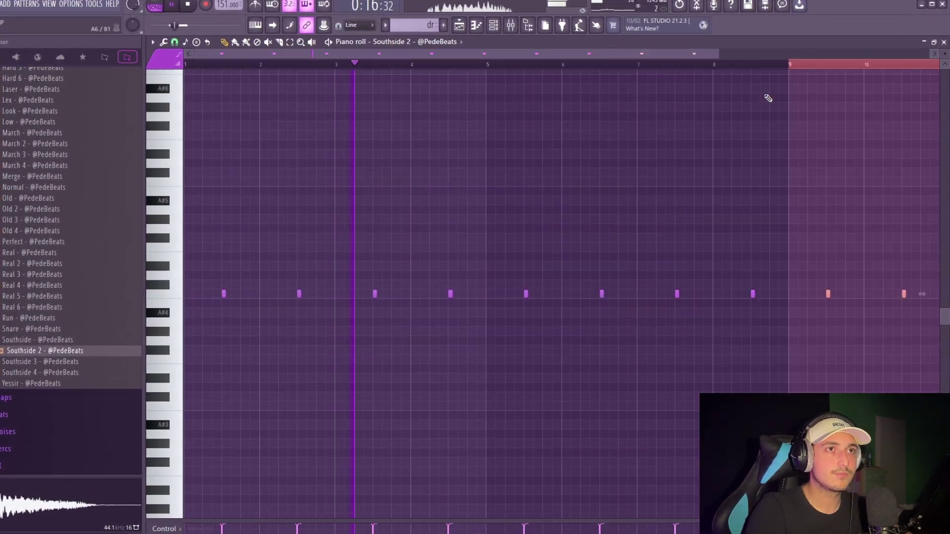
{"action": "scroll", "coordinate": [751, 79], "scroll_direction": "down", "scroll_amount": 2}
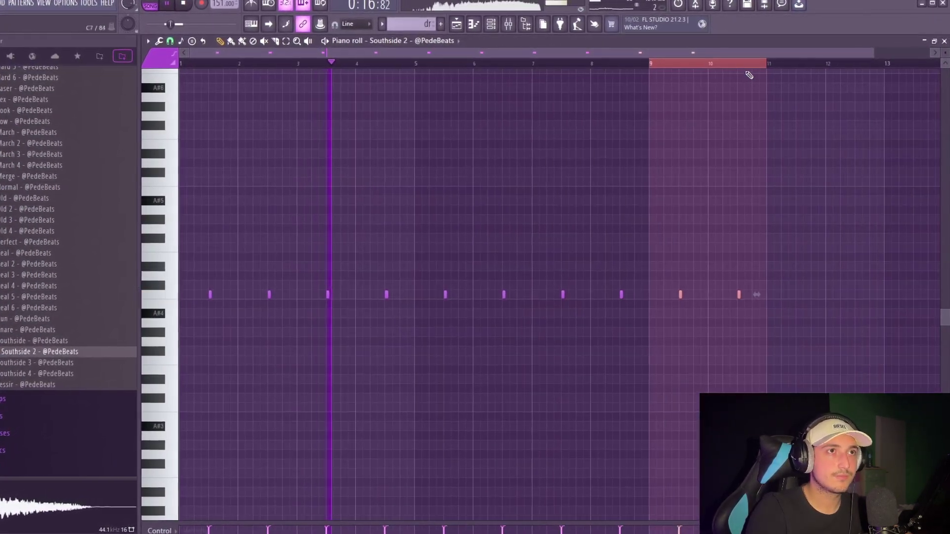
{"action": "key", "text": "Delete"}
{"action": "scroll", "coordinate": [543, 297], "scroll_direction": "up", "scroll_amount": 3}
{"action": "scroll", "coordinate": [728, 331], "scroll_direction": "down", "scroll_amount": 2}
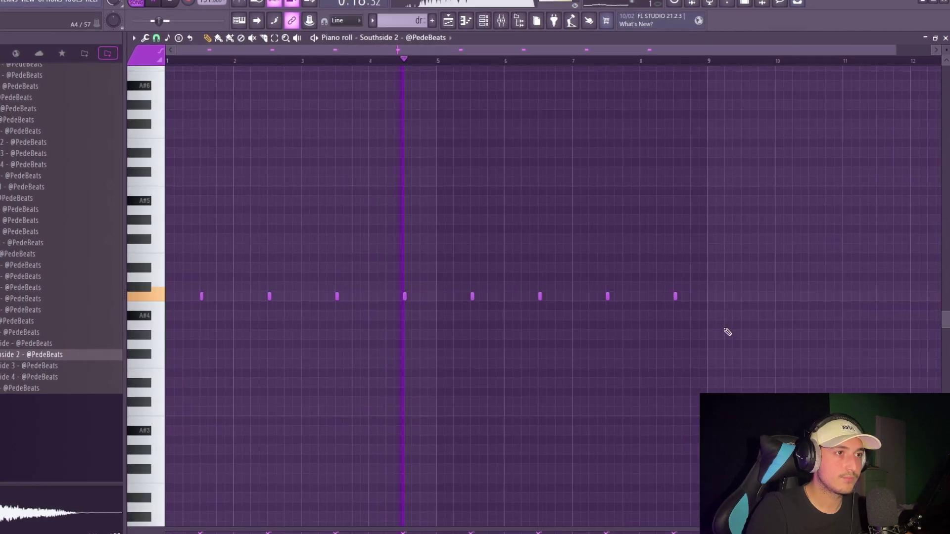
Add a snare fill in bar 8 with one extra C5 hit before beat 3 and four more after it
{"action": "scroll", "coordinate": [643, 316], "scroll_direction": "up", "scroll_amount": 2}
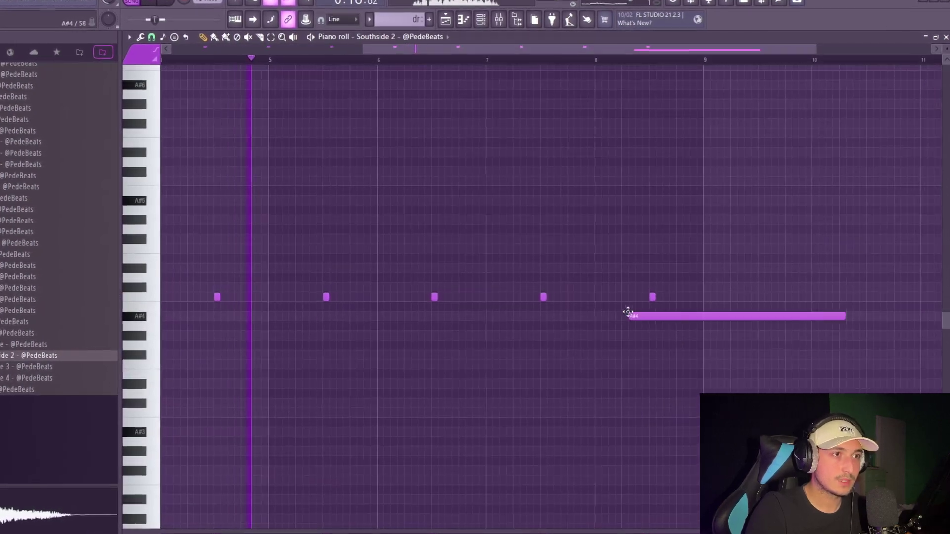
{"action": "left_click", "coordinate": [609, 297]}
{"action": "scroll", "coordinate": [679, 318], "scroll_direction": "up", "scroll_amount": 1}
{"action": "scroll", "coordinate": [670, 338], "scroll_direction": "down", "scroll_amount": 2}
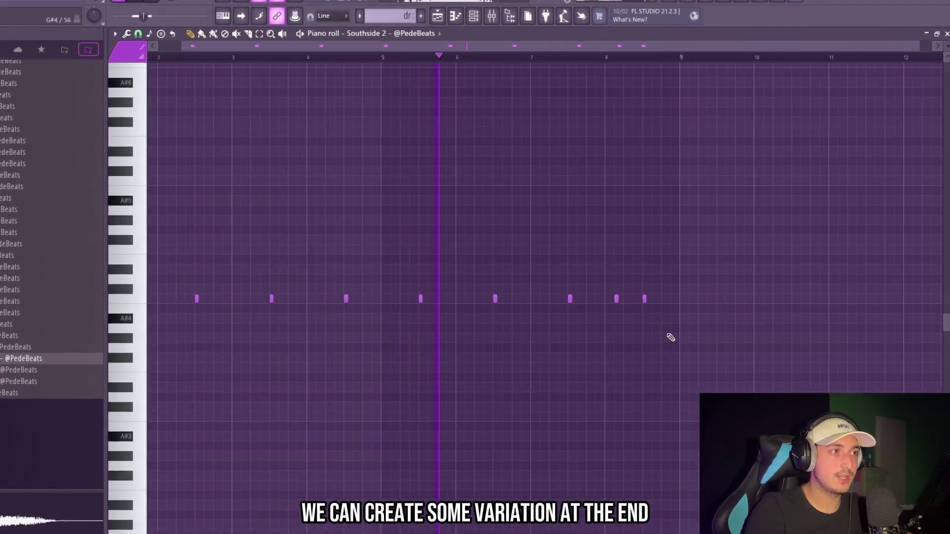
{"action": "scroll", "coordinate": [693, 339], "scroll_direction": "up", "scroll_amount": 2}
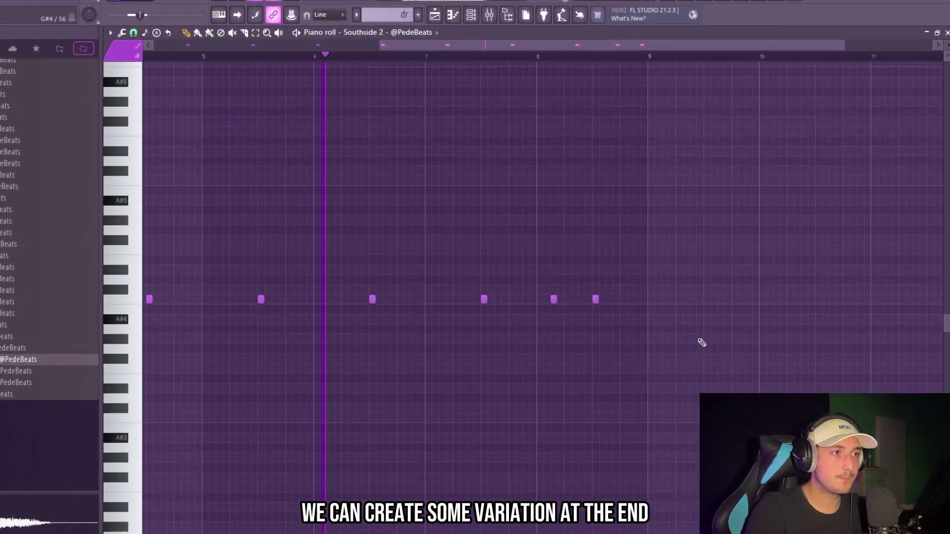
{"action": "scroll", "coordinate": [623, 268], "scroll_direction": "up", "scroll_amount": 2}
{"action": "scroll", "coordinate": [456, 265], "scroll_direction": "down", "scroll_amount": 2}
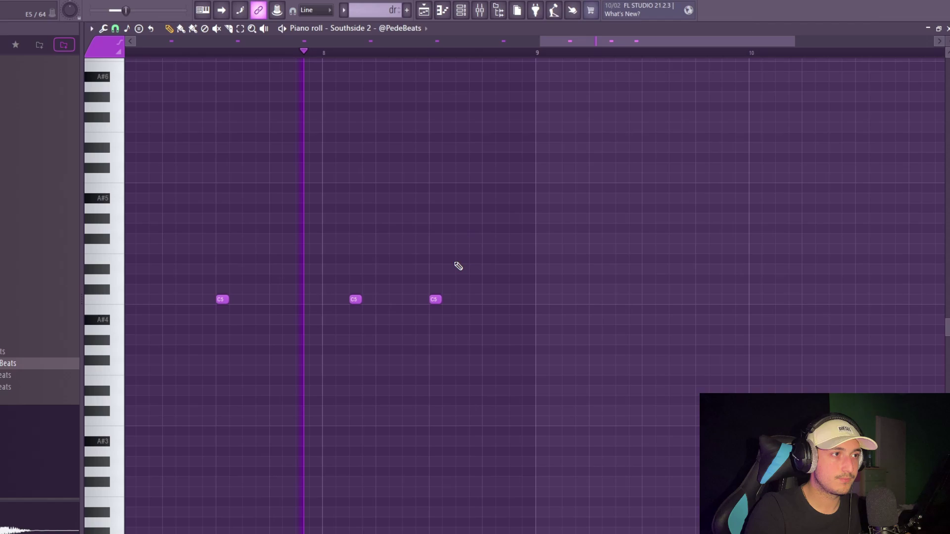
{"action": "scroll", "coordinate": [524, 291], "scroll_direction": "down", "scroll_amount": 1}
{"action": "scroll", "coordinate": [413, 290], "scroll_direction": "up", "scroll_amount": 3}
{"action": "left_click", "coordinate": [545, 272]}
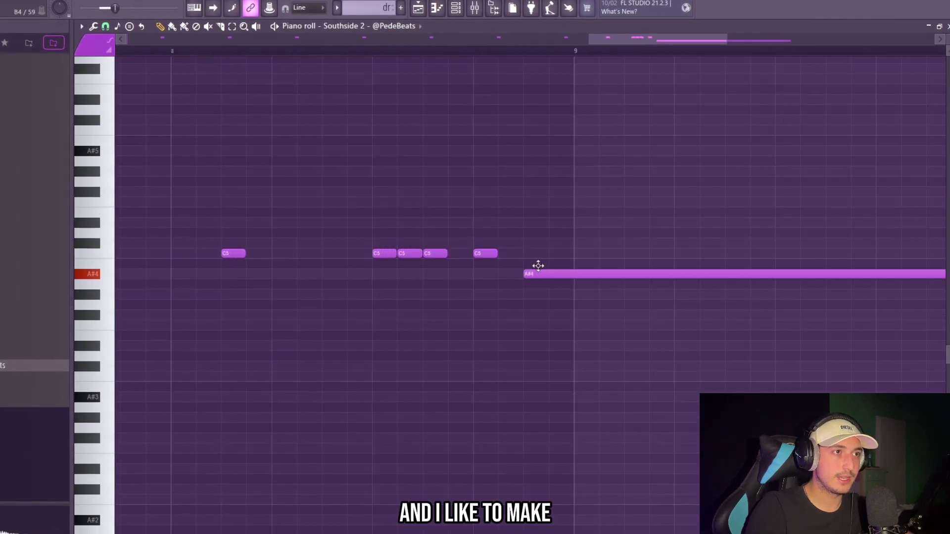
{"action": "right_click", "coordinate": [538, 272]}
{"action": "left_click", "coordinate": [532, 253]}
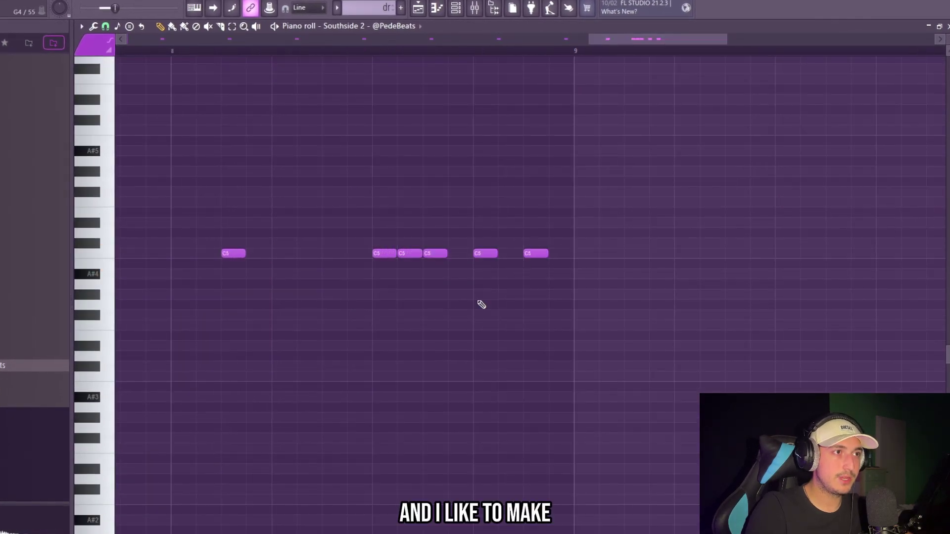
Lower the velocities of the last four snare hits in bar 8 and alternate their panning between the two sides
{"action": "scroll", "coordinate": [519, 297], "scroll_direction": "up", "scroll_amount": 1}
{"action": "left_click_drag", "start_coordinate": [630, 278], "coordinate": [352, 207]}
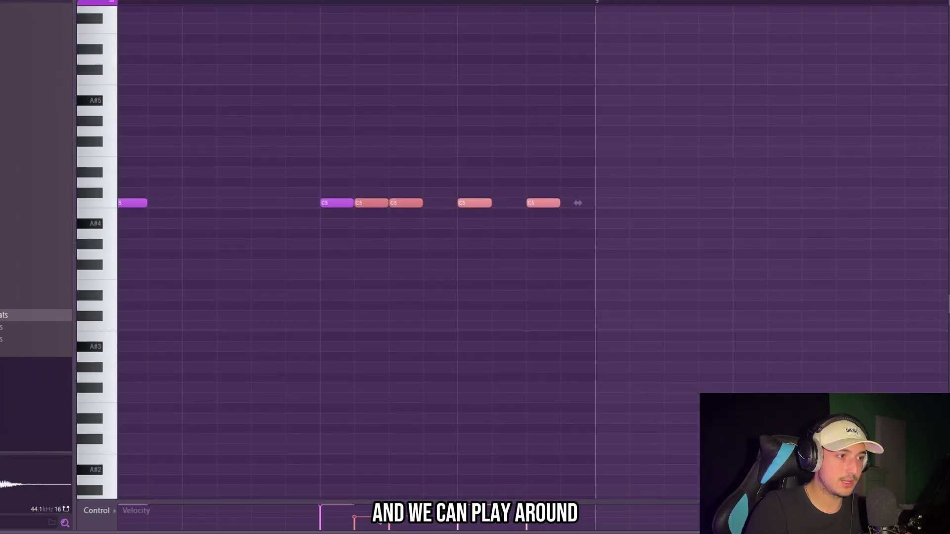
{"action": "left_click_drag", "start_coordinate": [388, 515], "coordinate": [510, 519]}
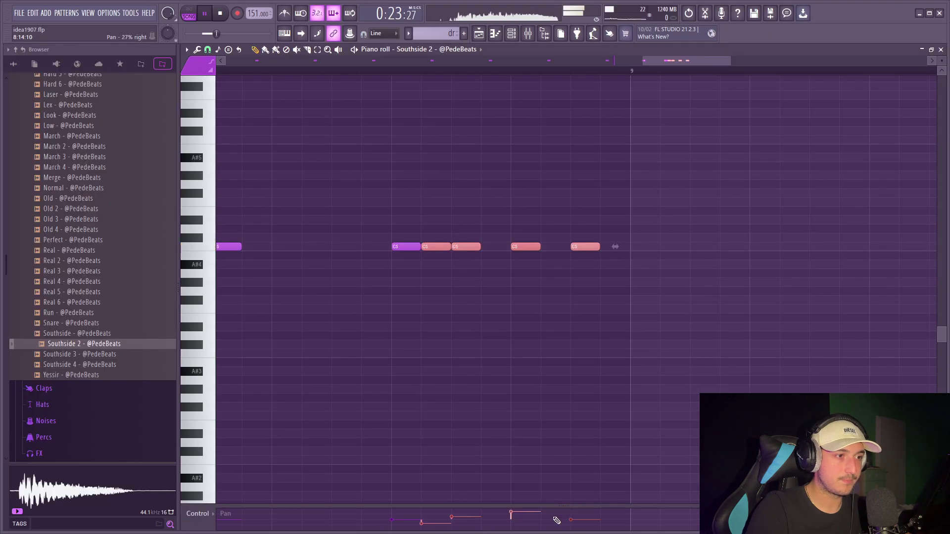
{"action": "left_click_drag", "start_coordinate": [415, 505], "coordinate": [420, 478]}
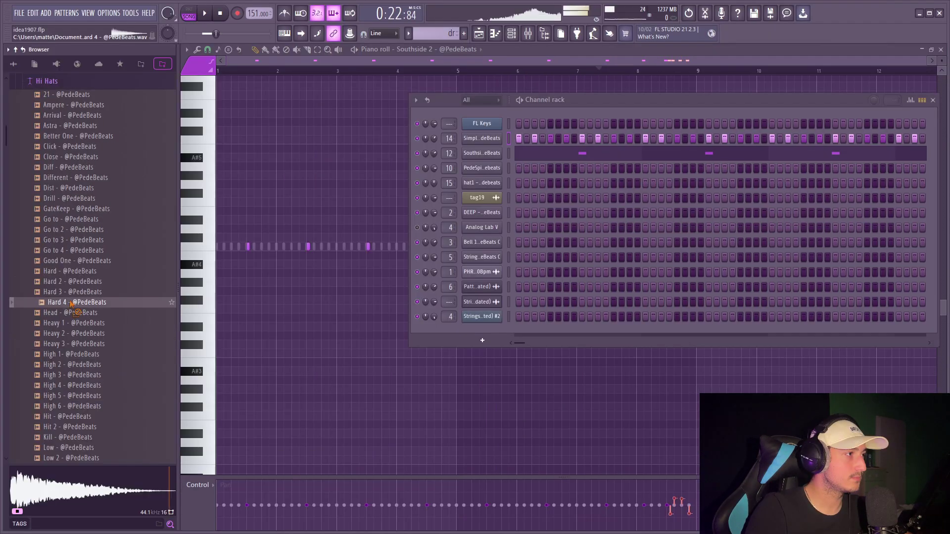
Load the Hard 4 hi-hat onto the mixer track 14 channel and program a four-bar pattern with rolls and A#4 hits at the end
{"action": "left_click_drag", "start_coordinate": [77, 301], "coordinate": [477, 137]}
{"action": "key", "text": "space"}
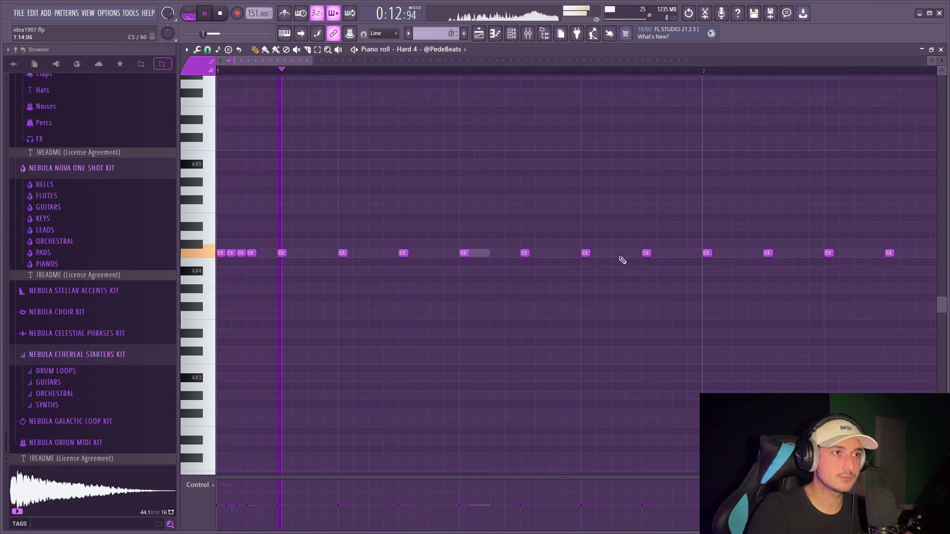
{"action": "scroll", "coordinate": [643, 275], "scroll_direction": "down", "scroll_amount": 2}
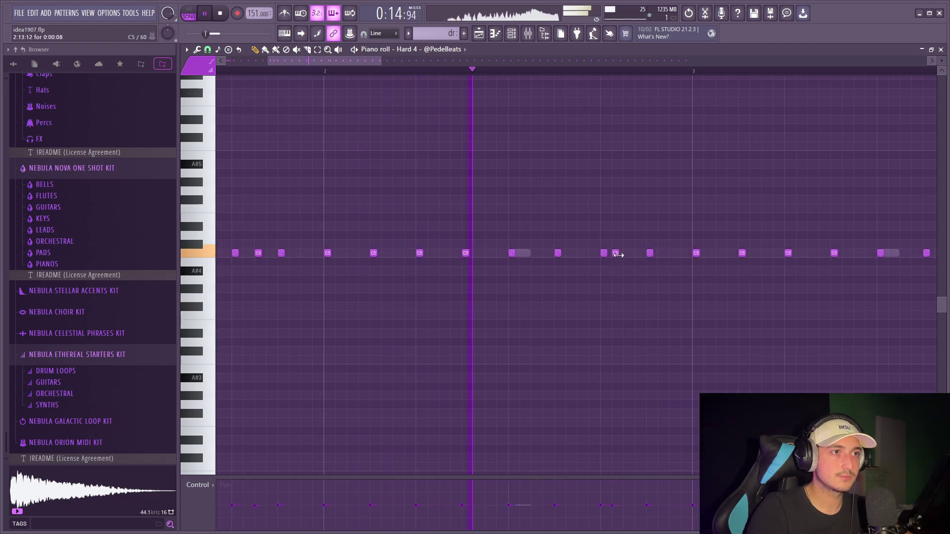
Duplicate the hi-hat notes of bars 1 to 4 into bars 5 to 8
{"action": "scroll", "coordinate": [643, 272], "scroll_direction": "down", "scroll_amount": 3}
{"action": "left_click_drag", "start_coordinate": [218, 71], "coordinate": [450, 74]}
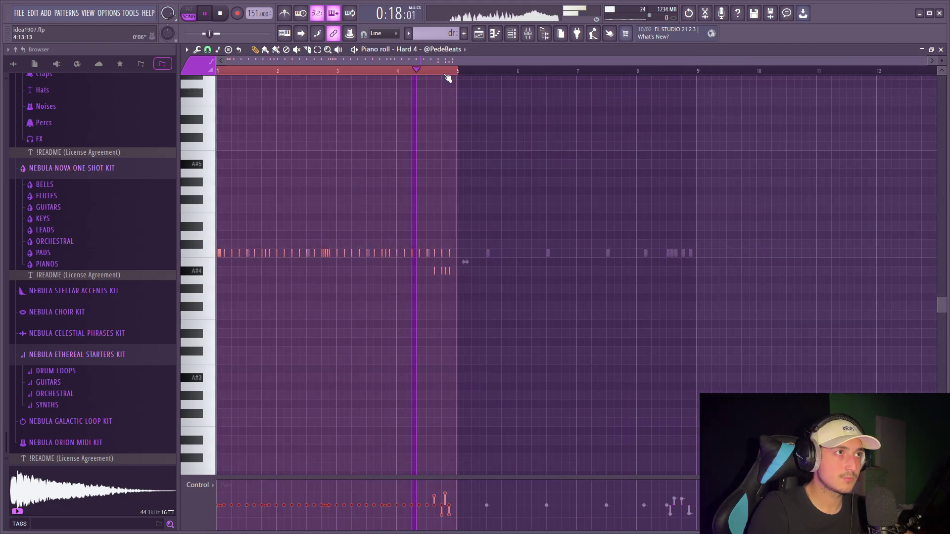
{"action": "key", "text": "ctrl+b"}
Randomize the velocity and panning of all hi-hat notes with the piano roll randomizer
{"action": "key", "text": "ctrl+a"}
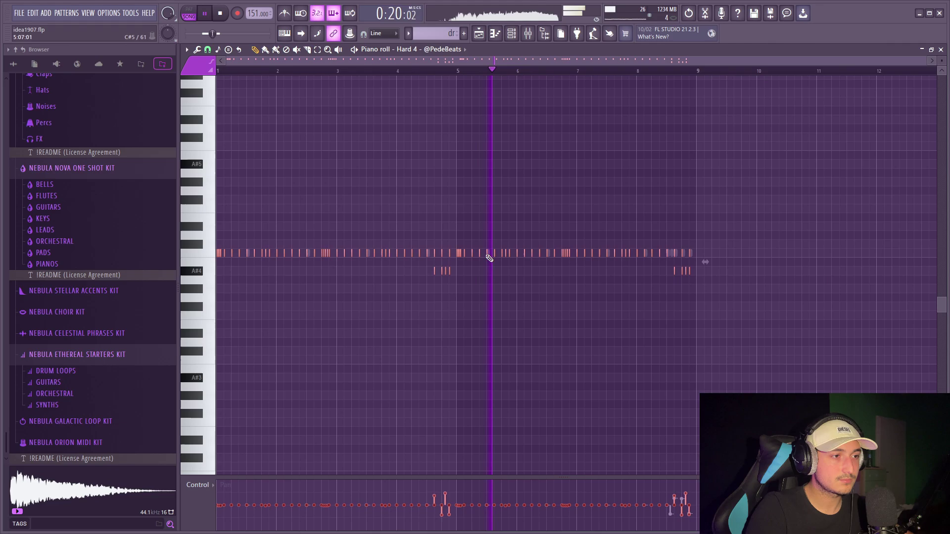
{"action": "left_click", "coordinate": [198, 484]}
{"action": "left_click", "coordinate": [200, 454]}
{"action": "key", "text": "alt+r"}
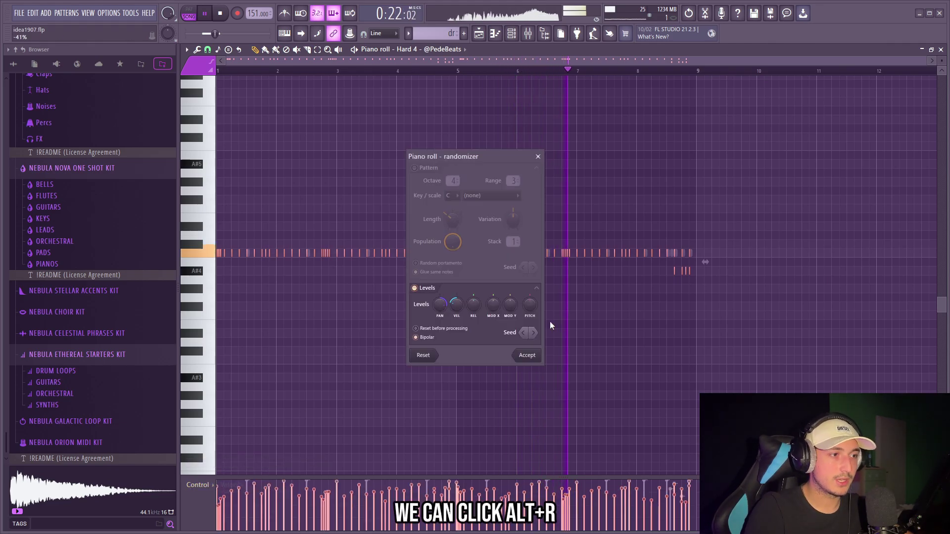
{"action": "mouse_move", "coordinate": [456, 305]}
{"action": "left_mouse_down"}
{"action": "mouse_move", "coordinate": [458, 313]}
{"action": "mouse_move", "coordinate": [443, 302]}
{"action": "left_mouse_up"}
{"action": "left_click", "coordinate": [527, 355]}
Replace the Hard 4 hi-hat with the sharper Go to 3 sample and set its channel volume to 62%
{"action": "left_click", "coordinate": [528, 33]}
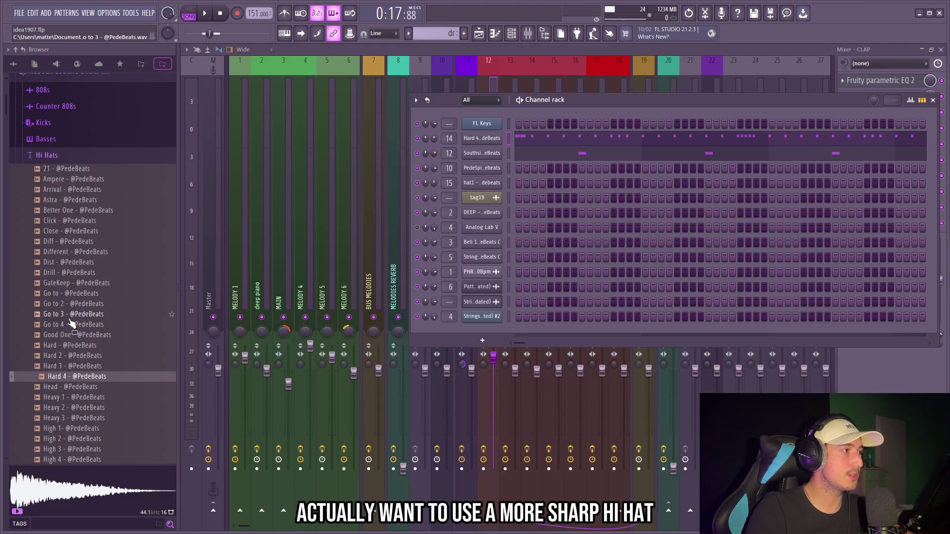
{"action": "left_click", "coordinate": [69, 316]}
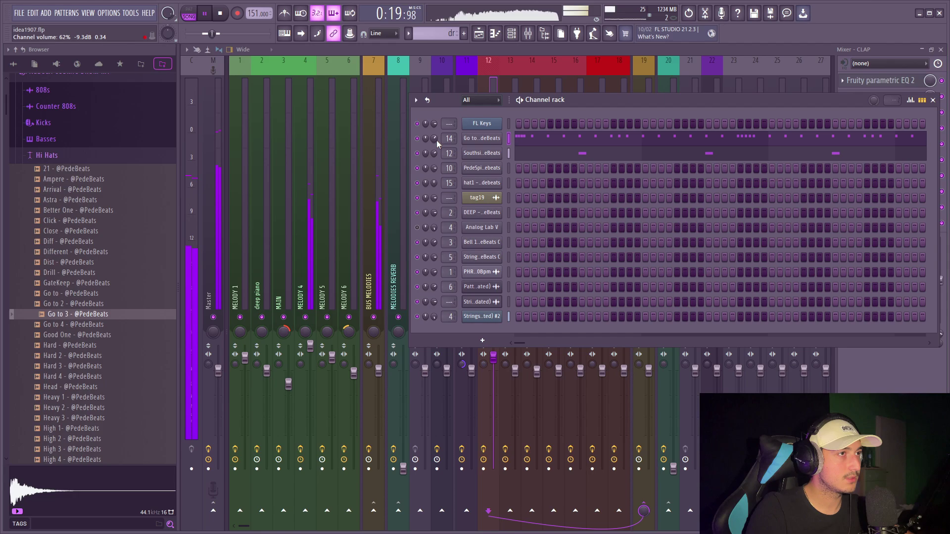
Load Hat 12 in place of the hat1 sample and place a half-bar C5 note at the start of bar 1
{"action": "scroll", "coordinate": [82, 195], "scroll_direction": "up", "scroll_amount": 1}
{"action": "left_click", "coordinate": [89, 184]}
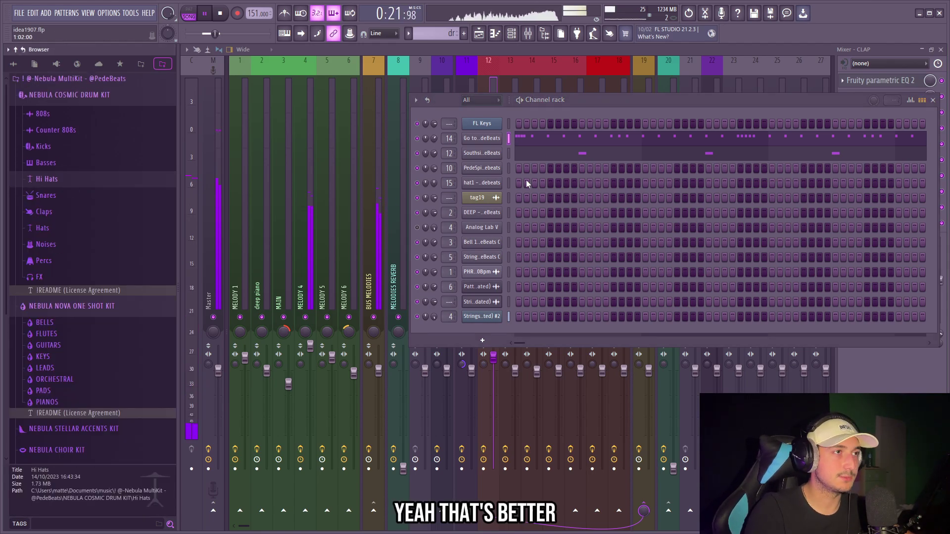
{"action": "right_click", "coordinate": [481, 182]}
{"action": "left_click", "coordinate": [522, 182]}
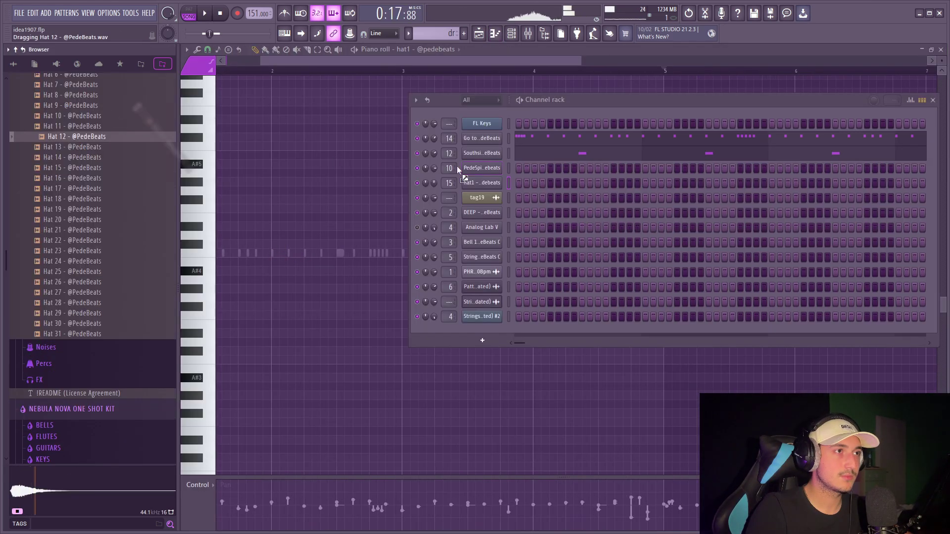
{"action": "right_click", "coordinate": [474, 182]}
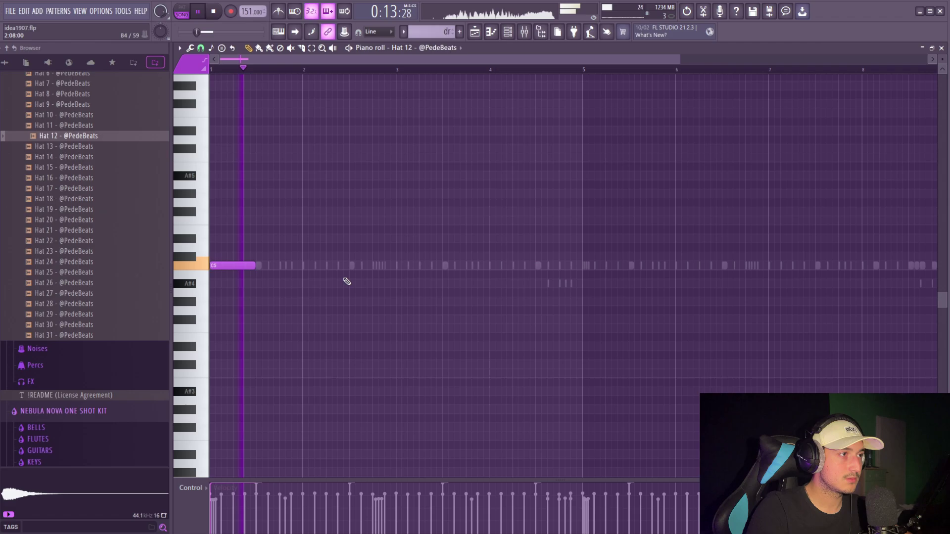
Add half-bar C5 open-hat notes in bars 2, 3 and 4, and a half-bar C#5 note in the second half of bar 4
{"action": "left_click", "coordinate": [348, 270]}
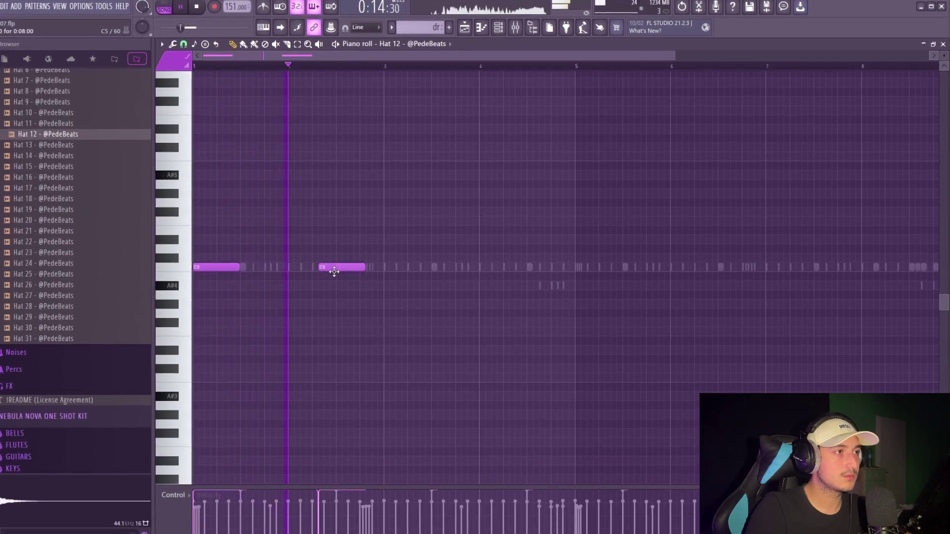
{"action": "left_click", "coordinate": [388, 268]}
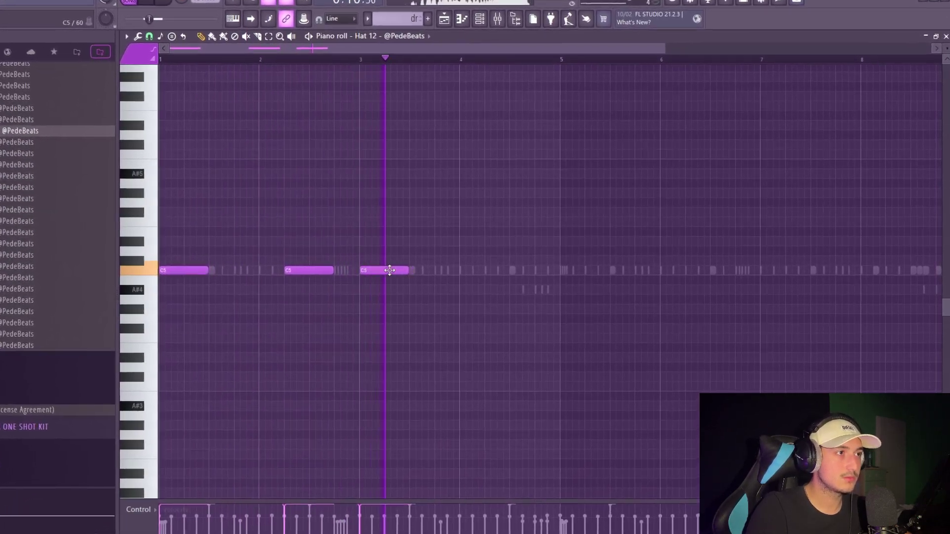
{"action": "left_click", "coordinate": [495, 270]}
{"action": "left_click", "coordinate": [511, 261]}
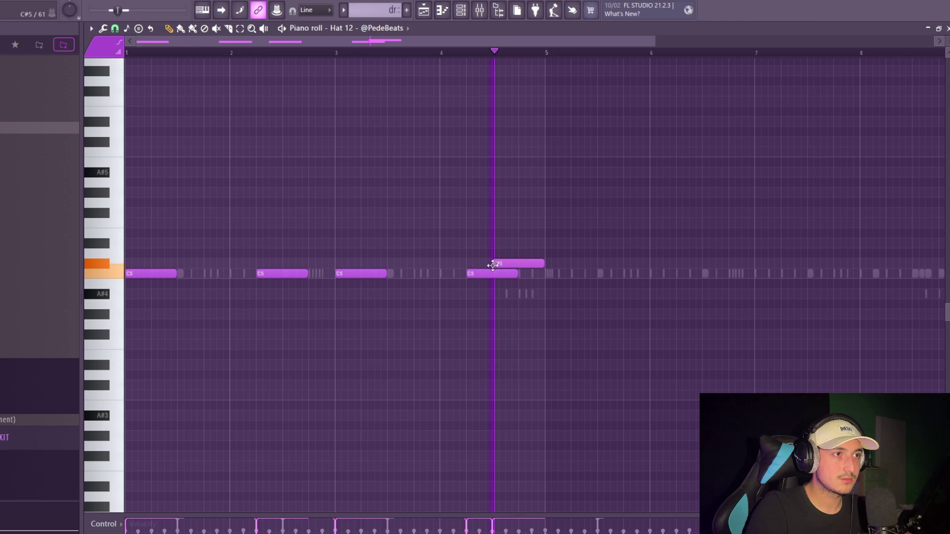
Duplicate the four-bar Hat 12 pattern into bars 5 to 8
{"action": "scroll", "coordinate": [602, 326], "scroll_direction": "up", "scroll_amount": 2}
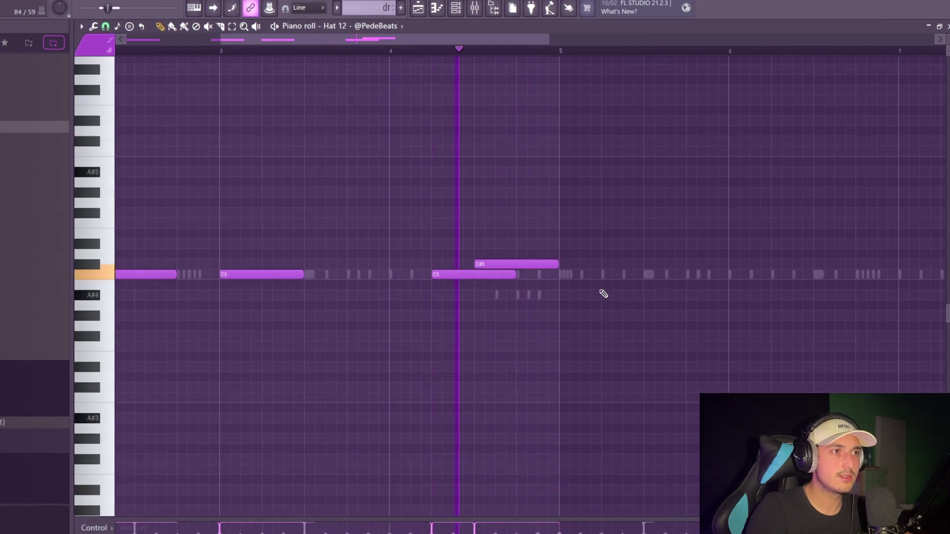
{"action": "scroll", "coordinate": [605, 295], "scroll_direction": "down", "scroll_amount": 2}
{"action": "key", "text": "ctrl+b"}
{"action": "scroll", "coordinate": [542, 344], "scroll_direction": "up", "scroll_amount": 2}
{"action": "scroll", "coordinate": [543, 344], "scroll_direction": "down", "scroll_amount": 2}
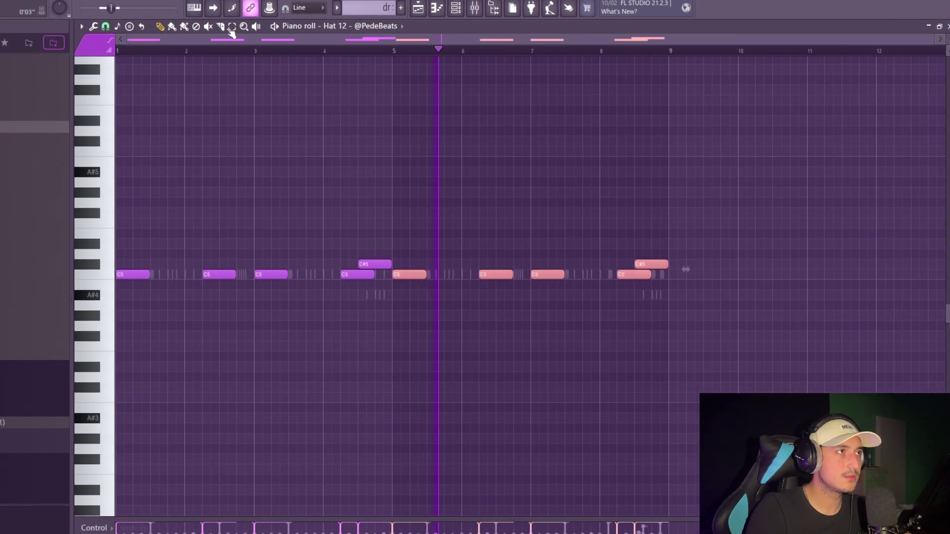
{"action": "left_click", "coordinate": [105, 26]}
{"action": "left_click", "coordinate": [116, 65]}
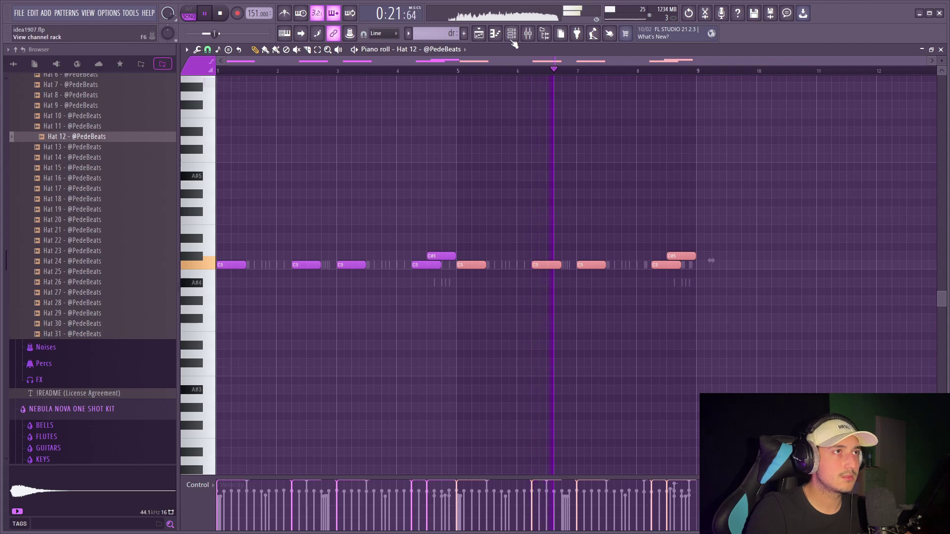
Add the Snare sample from the Snares folder as a new channel and place a short C5 note early in bar 2
{"action": "left_click", "coordinate": [512, 35]}
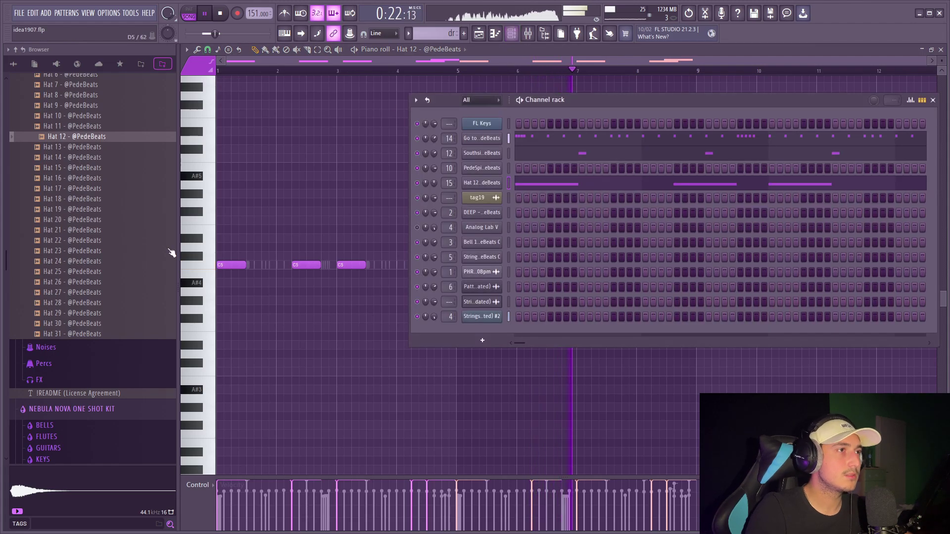
{"action": "scroll", "coordinate": [82, 247], "scroll_direction": "up", "scroll_amount": 5}
{"action": "left_click", "coordinate": [84, 228]}
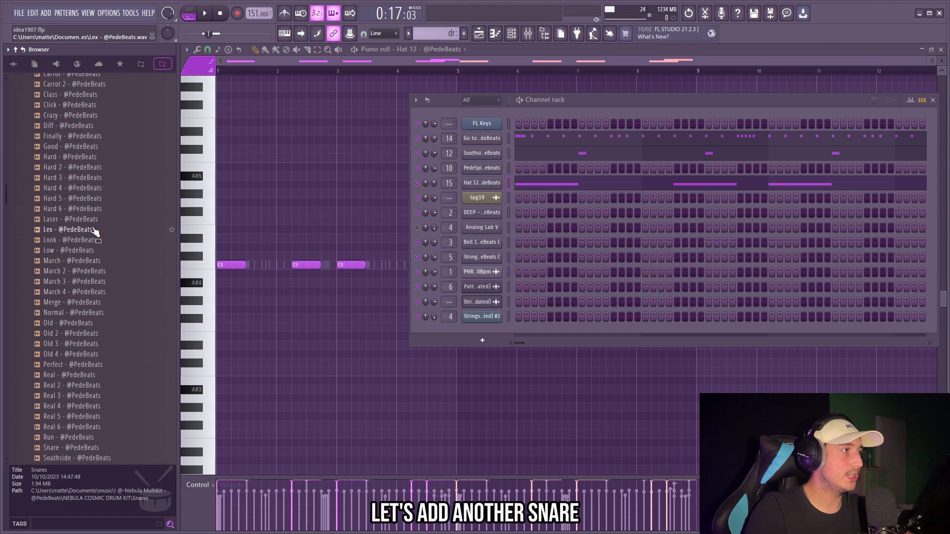
{"action": "left_click", "coordinate": [37, 198]}
{"action": "left_click", "coordinate": [69, 260]}
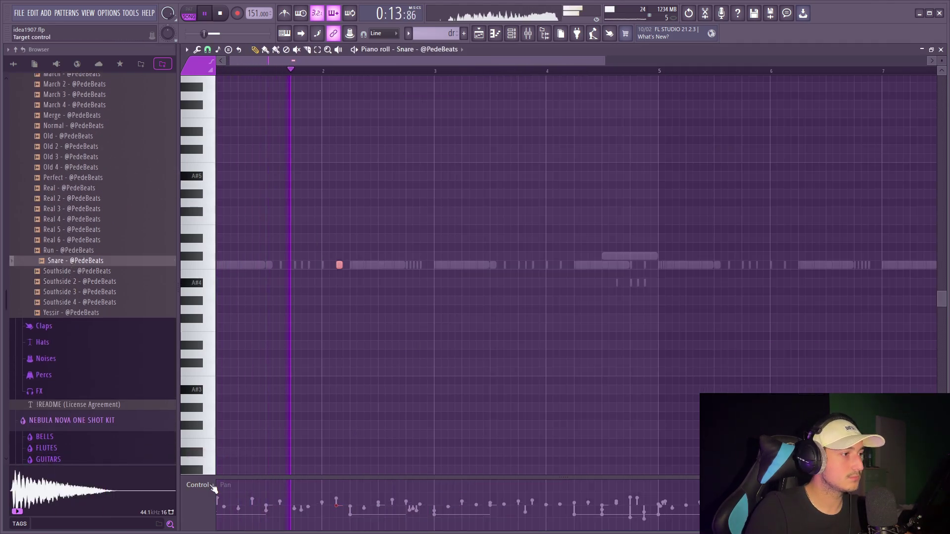
Add short C5 snare notes late in bar 3 and early in bar 4, soften one by velocity, and duplicate the pattern into bars 5 to 8
{"action": "left_click", "coordinate": [213, 485]}
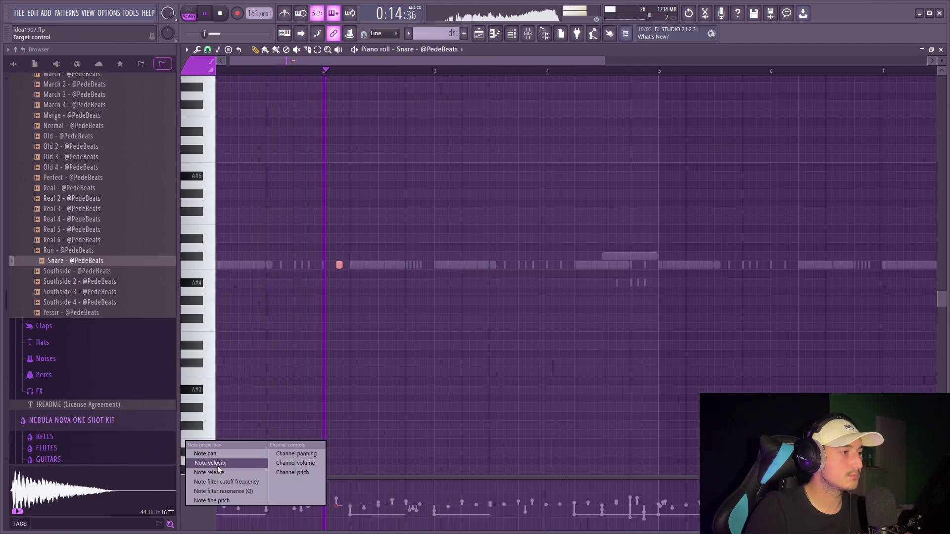
{"action": "left_click", "coordinate": [218, 464]}
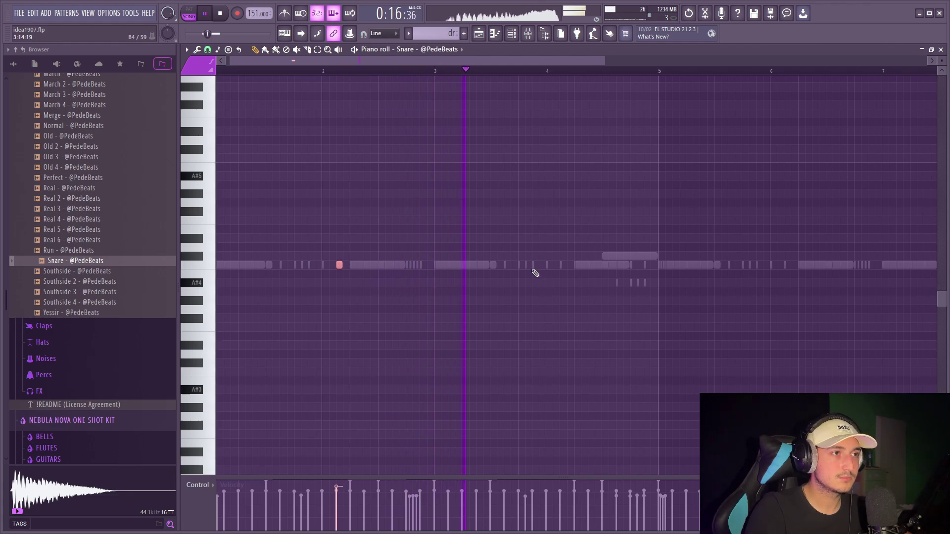
{"action": "scroll", "coordinate": [575, 270], "scroll_direction": "up", "scroll_amount": 6}
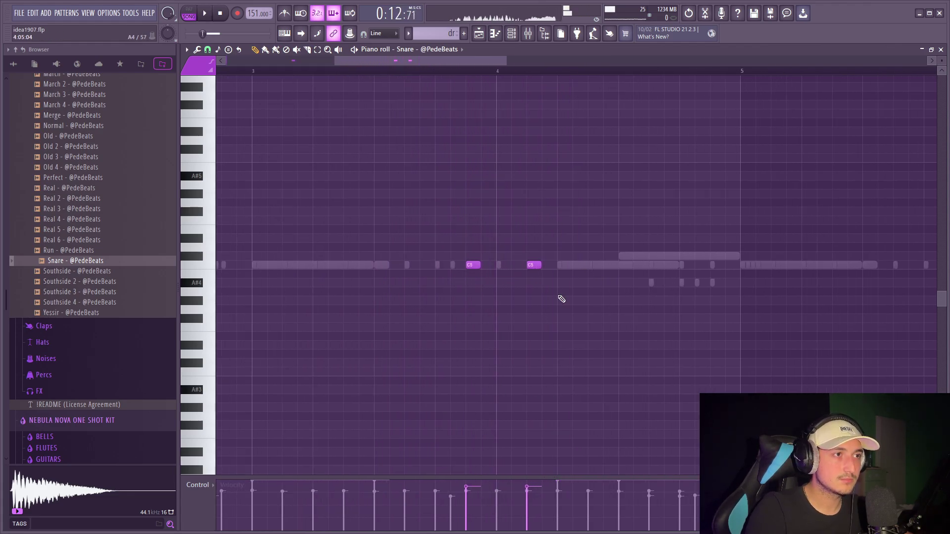
{"action": "scroll", "coordinate": [692, 291], "scroll_direction": "down", "scroll_amount": 5}
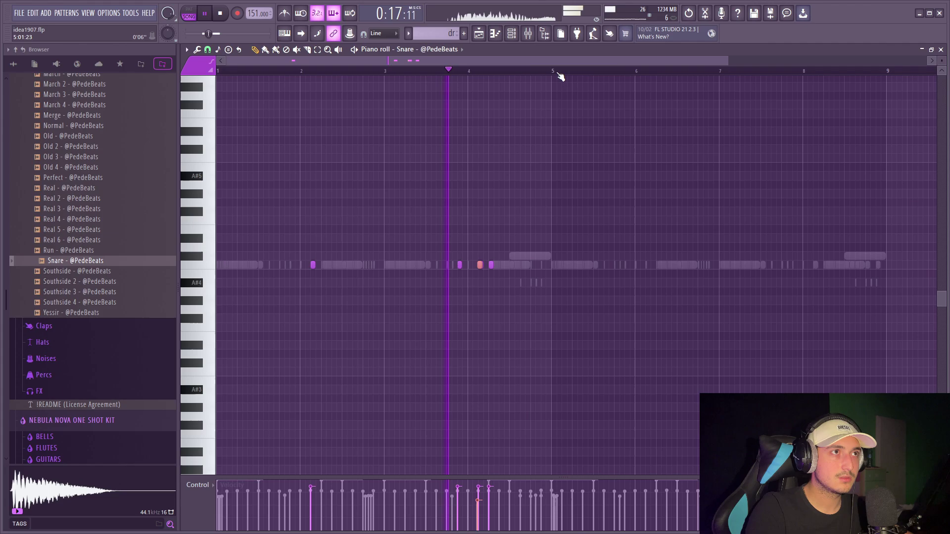
{"action": "key", "text": "ctrl+b"}
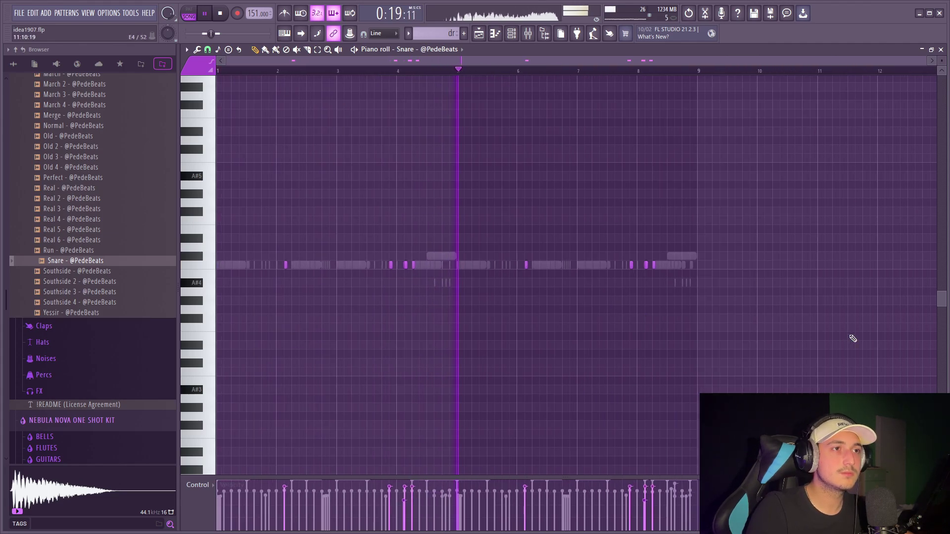
Load the Triangle 3 percussion, place three C5 notes across bars 1 and 2 with fading velocities, and pan them differently
{"action": "scroll", "coordinate": [639, 262], "scroll_direction": "down", "scroll_amount": 2}
{"action": "scroll", "coordinate": [625, 250], "scroll_direction": "up", "scroll_amount": 5}
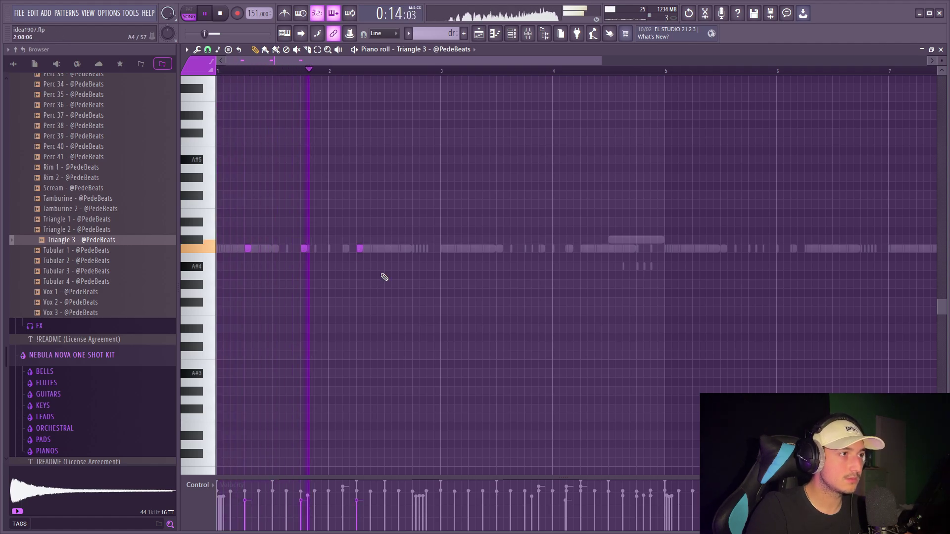
{"action": "key", "text": "ctrl+a"}
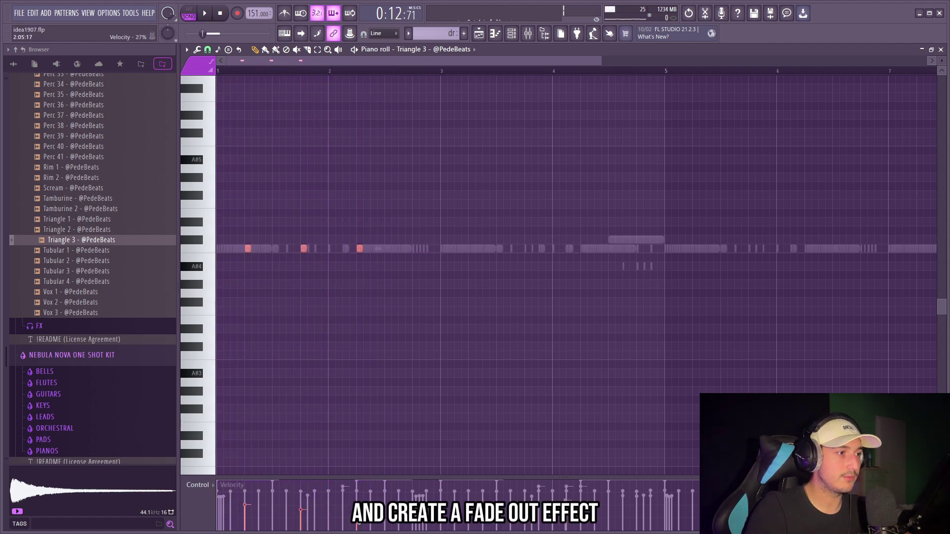
{"action": "left_click", "coordinate": [226, 455]}
{"action": "key", "text": "space"}
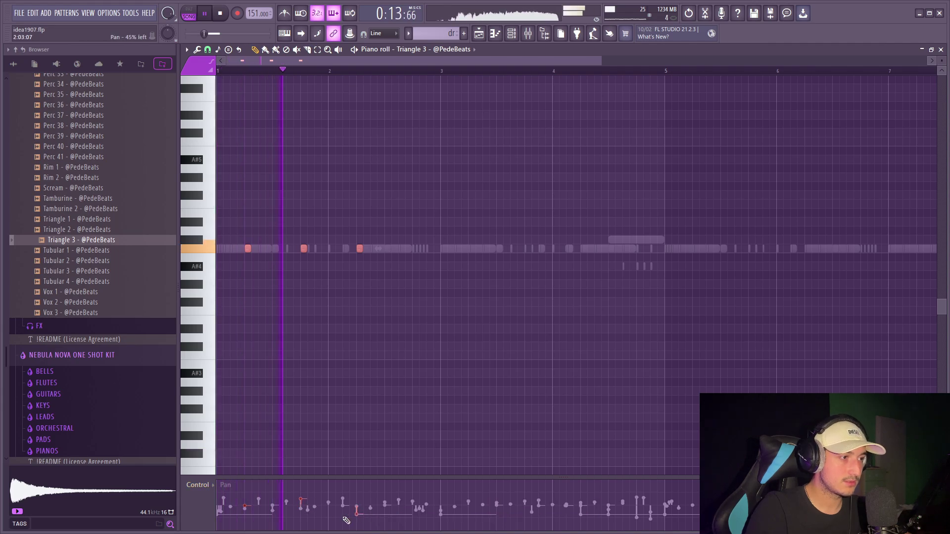
Add a C5 triangle note in the middle of bar 4 and duplicate the four-bar pattern into bars 5 to 8
{"action": "scroll", "coordinate": [504, 195], "scroll_direction": "down", "scroll_amount": 2}
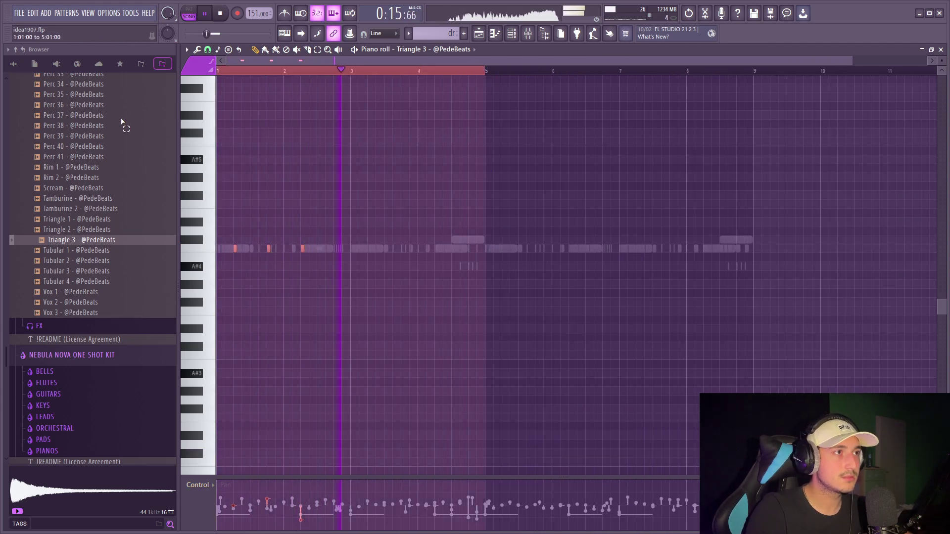
{"action": "scroll", "coordinate": [459, 77], "scroll_direction": "up", "scroll_amount": 3}
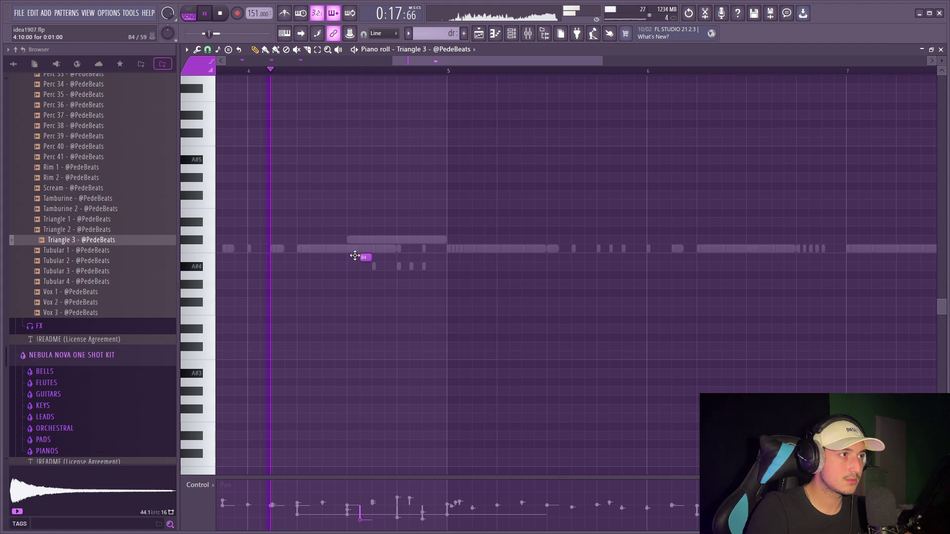
{"action": "scroll", "coordinate": [550, 89], "scroll_direction": "down", "scroll_amount": 4}
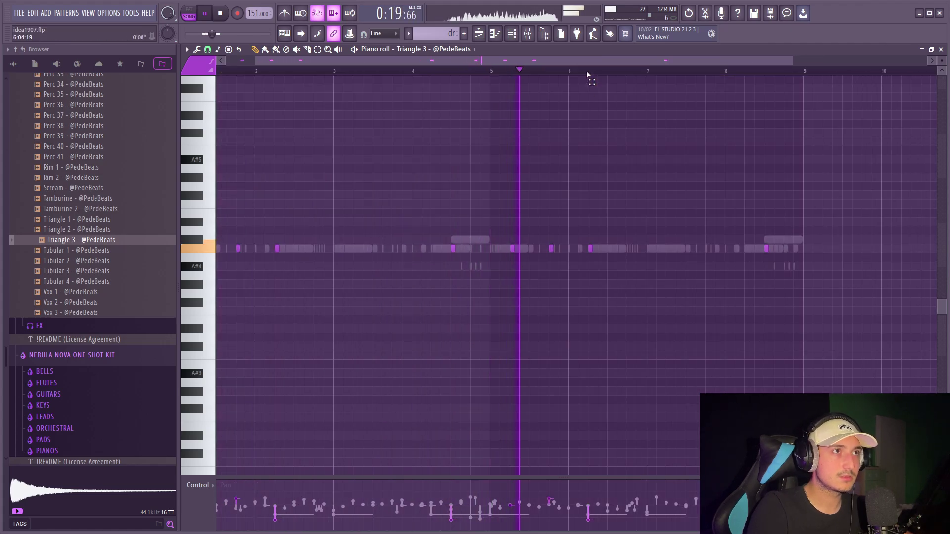
{"action": "key", "text": "ctrl+a"}
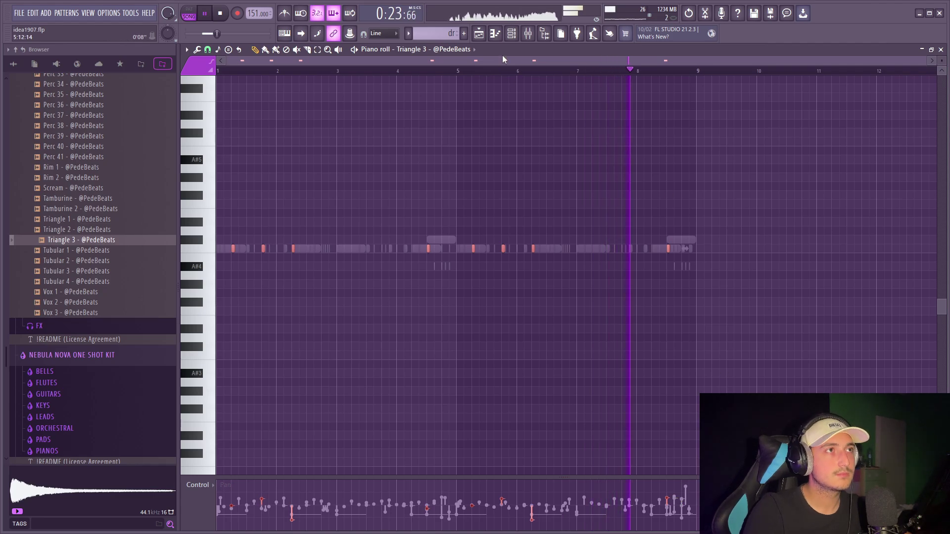
Add the Spinz 4 808 sample to the channel rack and place short G5 notes at bar 1 and early in bar 2
{"action": "left_click", "coordinate": [516, 33]}
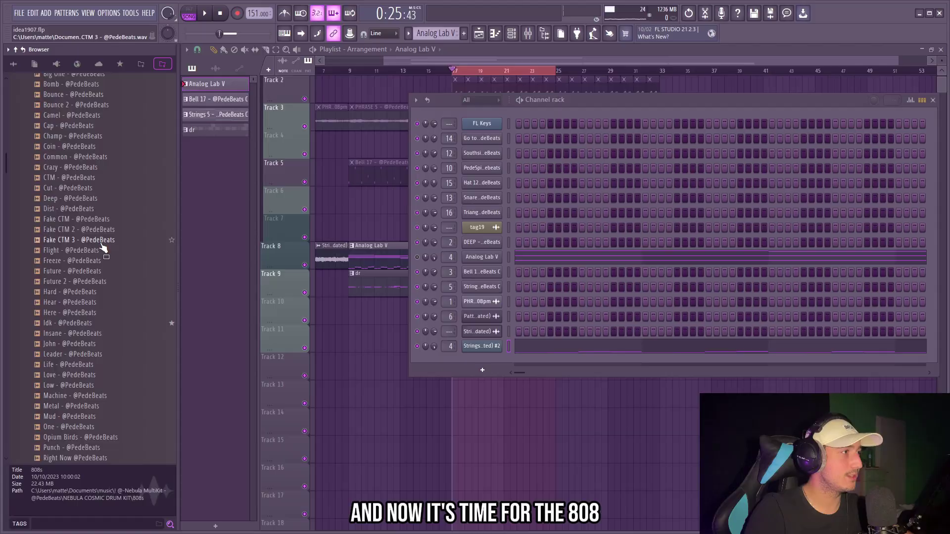
{"action": "scroll", "coordinate": [112, 129], "scroll_direction": "down", "scroll_amount": 5}
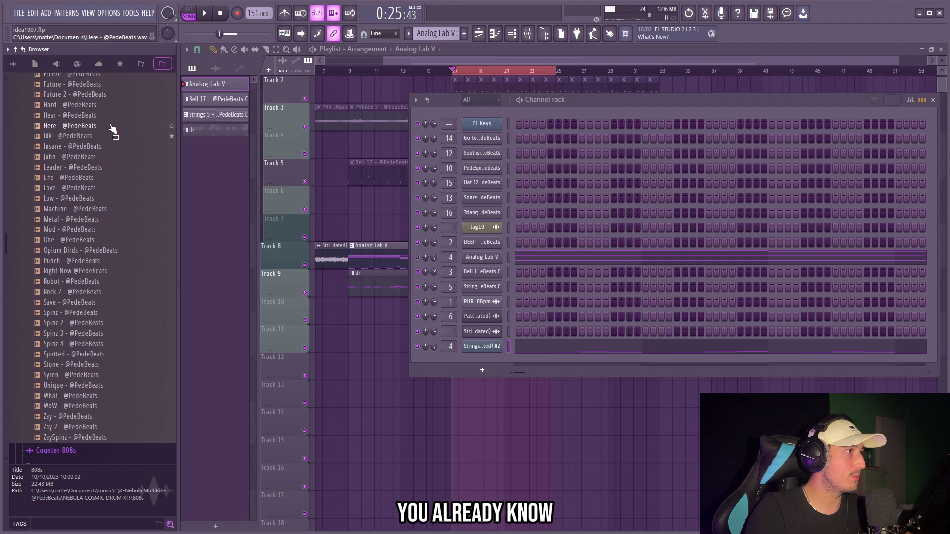
{"action": "left_click_drag", "start_coordinate": [74, 344], "coordinate": [474, 168]}
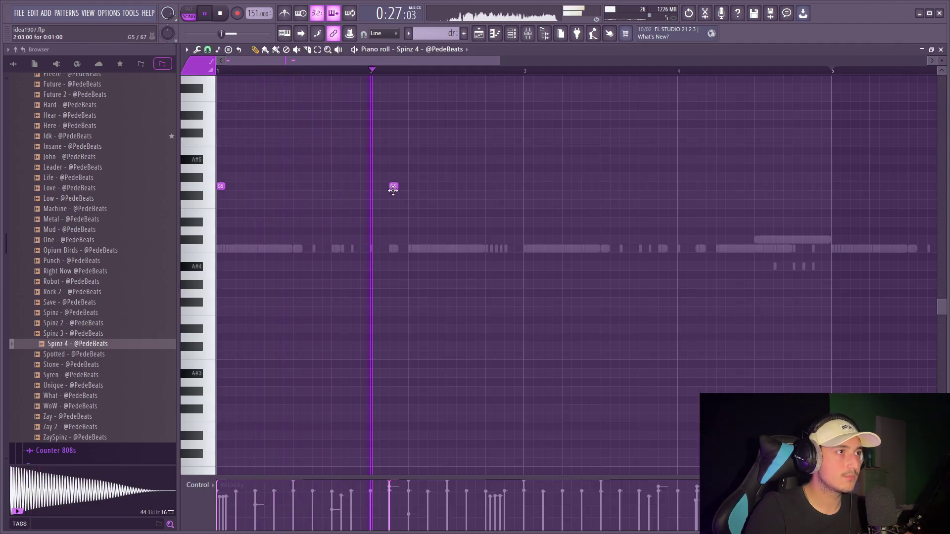
{"action": "key", "text": "space"}
Shorten the last chord of the Strings 5 melody and re-render the melody as consolidated audio in the playlist
{"action": "key", "text": "F5"}
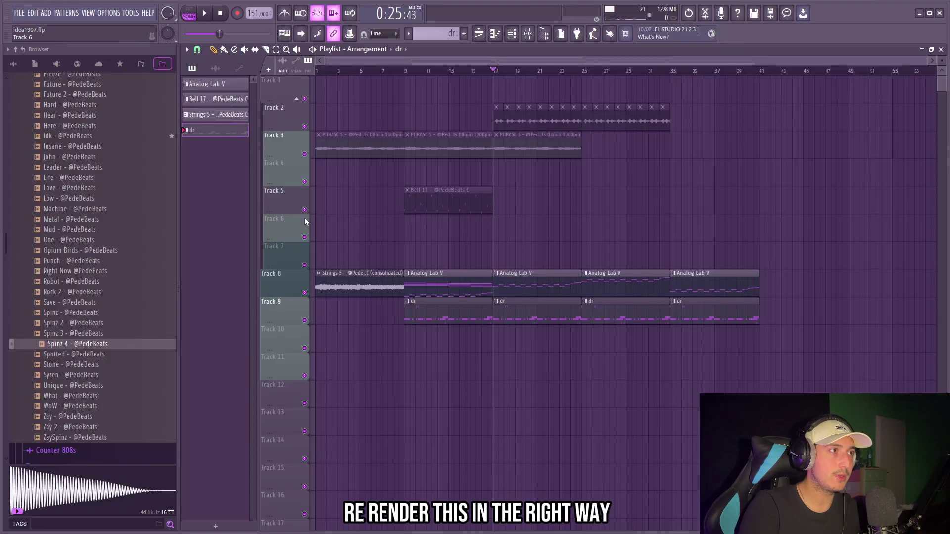
{"action": "right_click", "coordinate": [304, 210]}
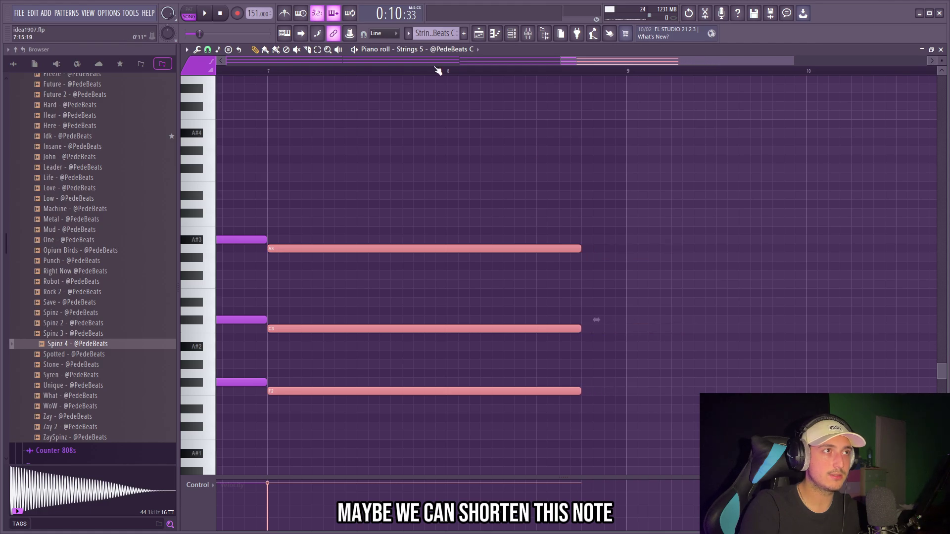
{"action": "key", "text": "space"}
{"action": "scroll", "coordinate": [691, 265], "scroll_direction": "down", "scroll_amount": 5}
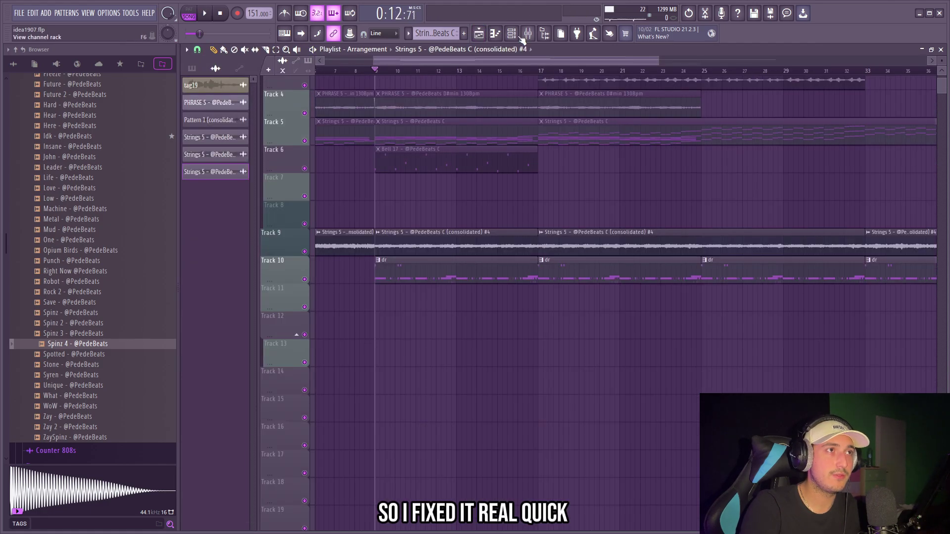
Return to the Spinz 4 notes and place a short G5 note at the start of bar 3
{"action": "key", "text": "F6"}
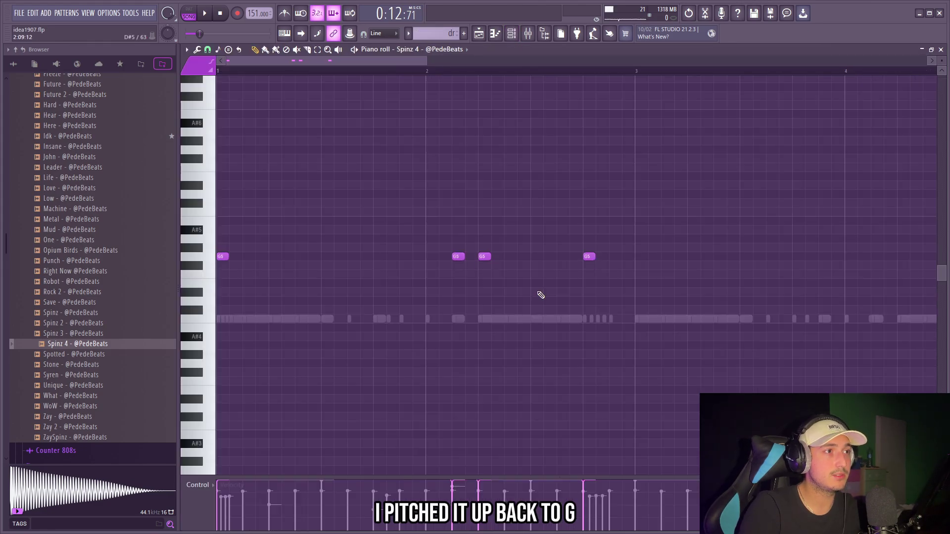
{"action": "key", "text": "space"}
{"action": "scroll", "coordinate": [536, 308], "scroll_direction": "down", "scroll_amount": 2}
{"action": "left_click_drag", "start_coordinate": [537, 307], "coordinate": [394, 244]}
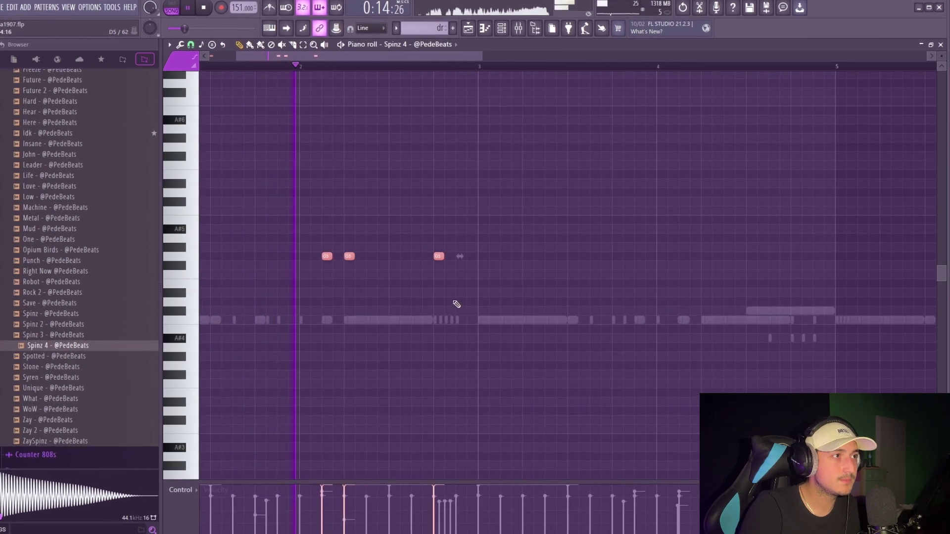
{"action": "left_click", "coordinate": [488, 263]}
{"action": "key", "text": "space"}
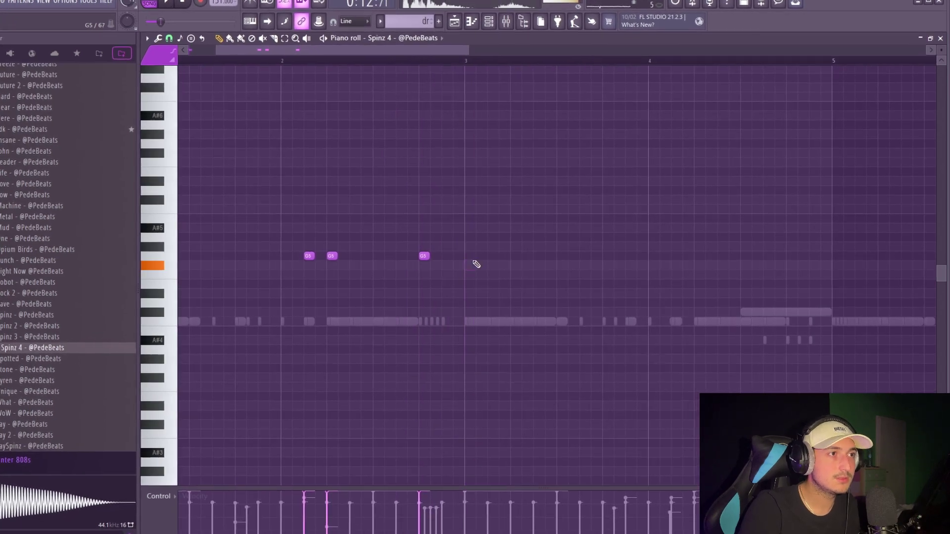
{"action": "left_click", "coordinate": [474, 261]}
{"action": "scroll", "coordinate": [495, 293], "scroll_direction": "down", "scroll_amount": 2}
{"action": "key", "text": "space"}
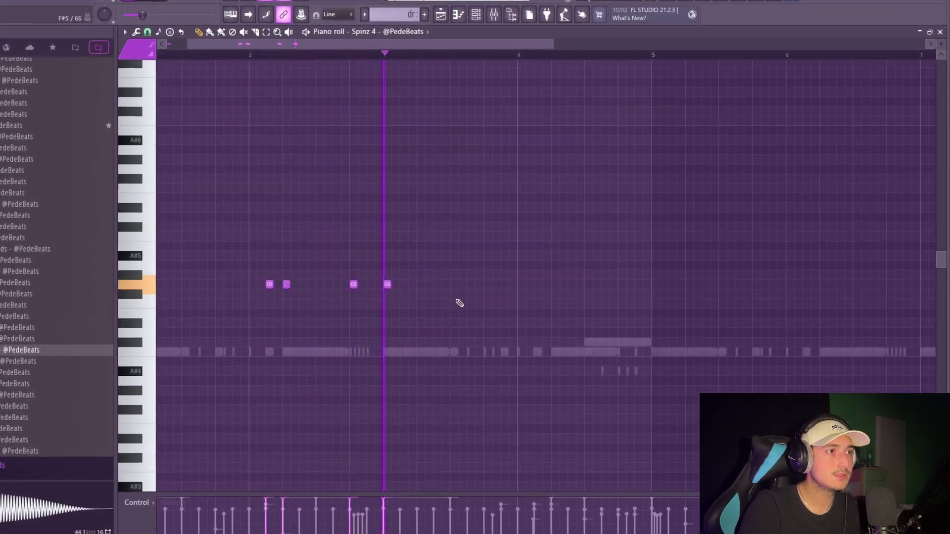
Add G5 808 notes late in bar 3 and early in bar 4, followed by an A#5 and an A5 note in bar 4
{"action": "scroll", "coordinate": [460, 303], "scroll_direction": "up", "scroll_amount": 2}
{"action": "left_click", "coordinate": [505, 284]}
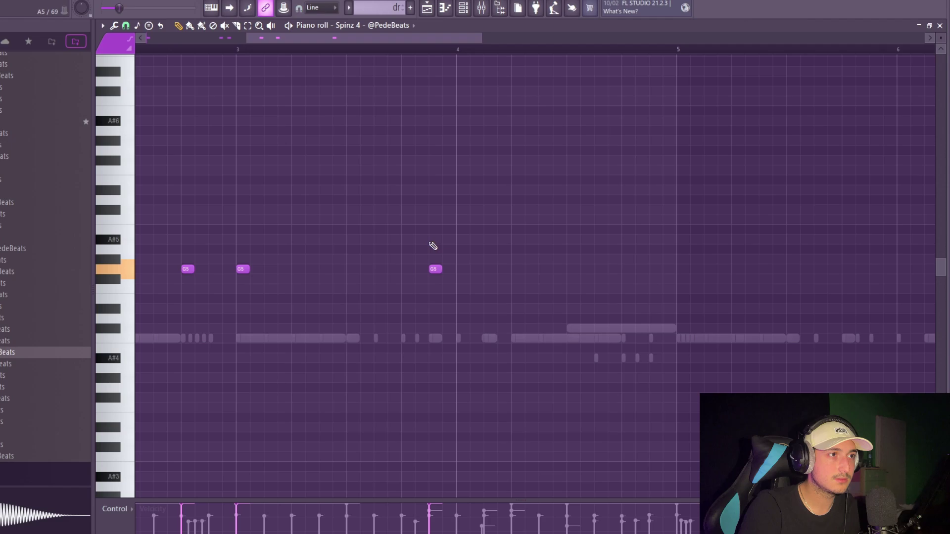
{"action": "left_click", "coordinate": [234, 50]}
{"action": "left_click", "coordinate": [487, 270]}
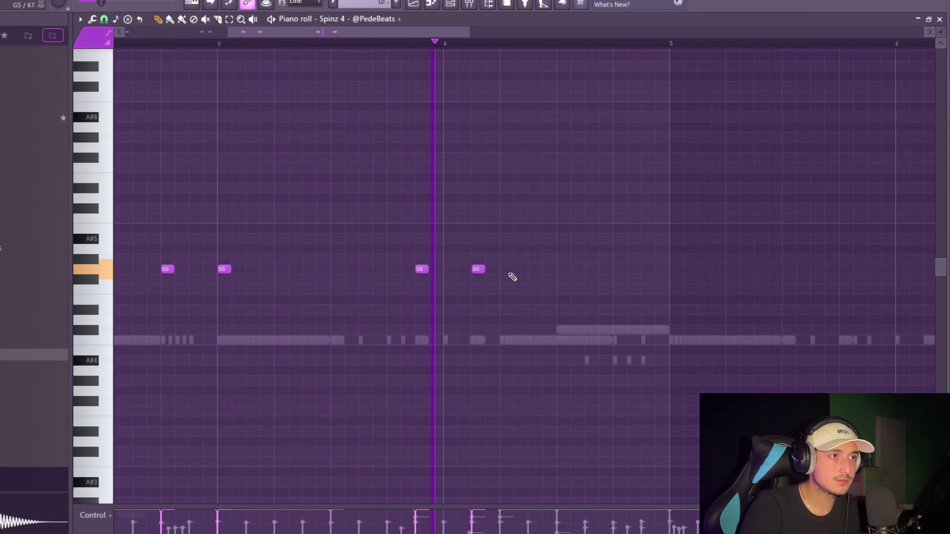
{"action": "scroll", "coordinate": [615, 208], "scroll_direction": "down", "scroll_amount": 2}
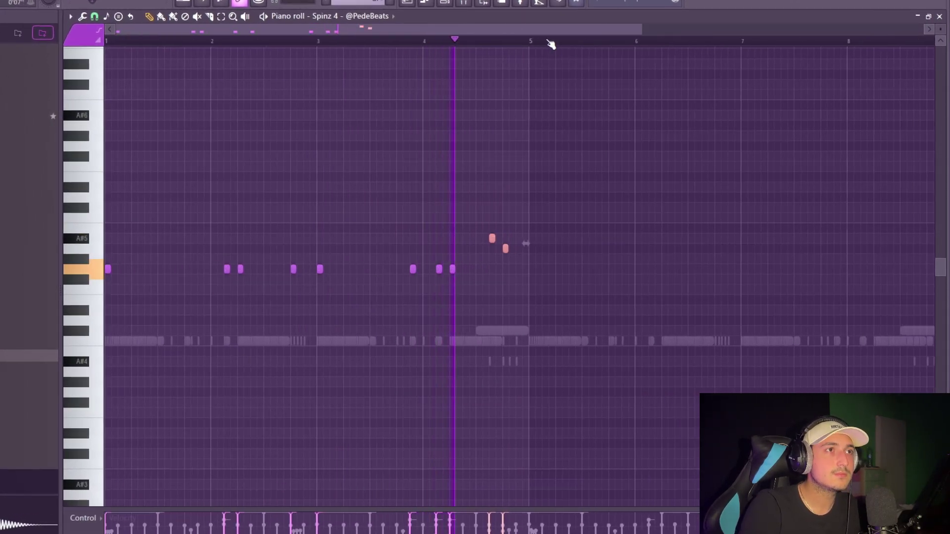
Duplicate the four-bar 808 pattern into bars 5 to 8 and rework bar 8 into five short D#5 notes
{"action": "key", "text": "ctrl+b"}
{"action": "left_click_drag", "start_coordinate": [784, 315], "coordinate": [595, 211]}
{"action": "scroll", "coordinate": [595, 211], "scroll_direction": "up", "scroll_amount": 4}
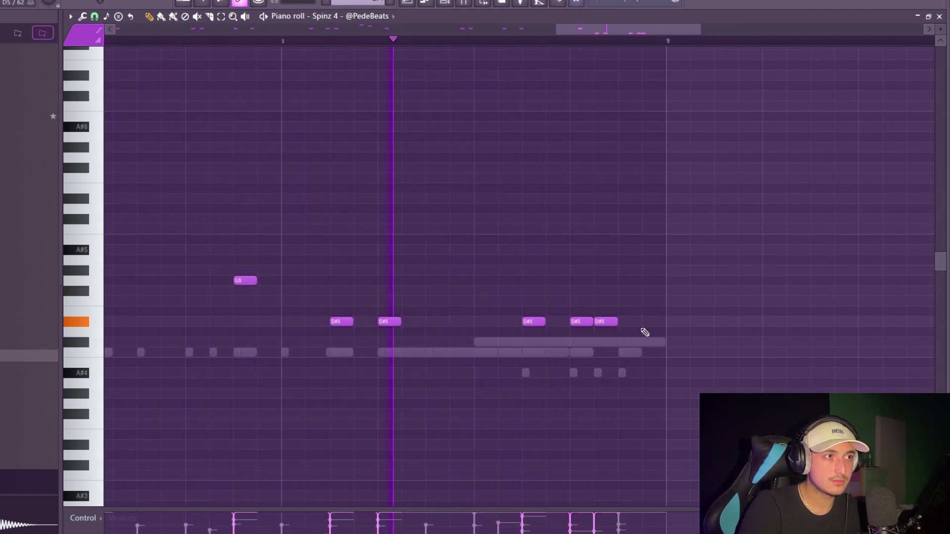
{"action": "scroll", "coordinate": [652, 333], "scroll_direction": "down", "scroll_amount": 4}
{"action": "key", "text": "ctrl+a"}
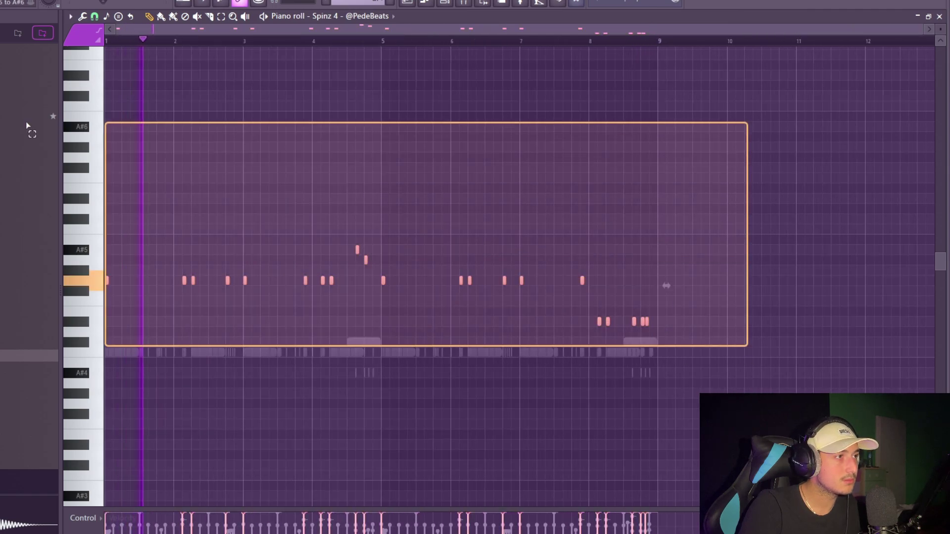
Check the 808 track in the mixer and split the dr pattern by channel onto separate playlist tracks
{"action": "key", "text": "F9"}
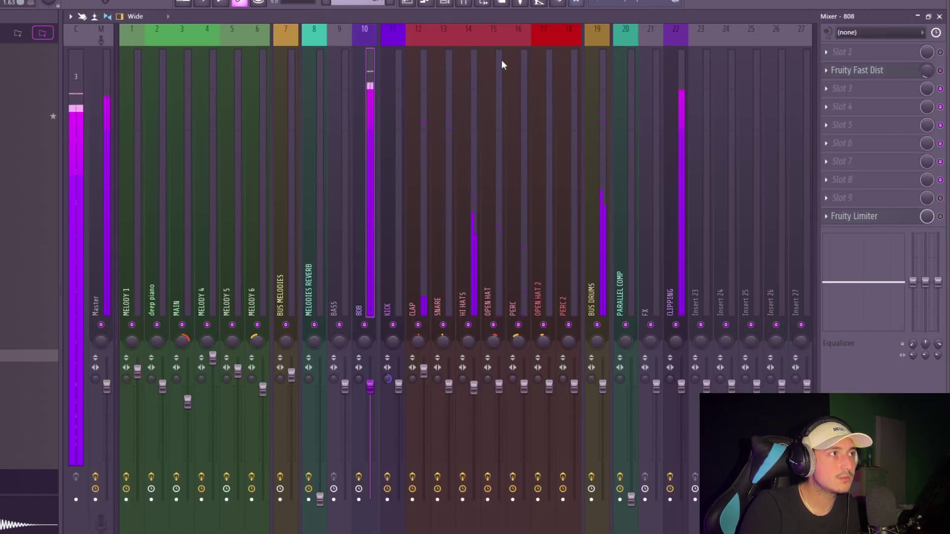
{"action": "key", "text": "F6"}
{"action": "key", "text": "F5"}
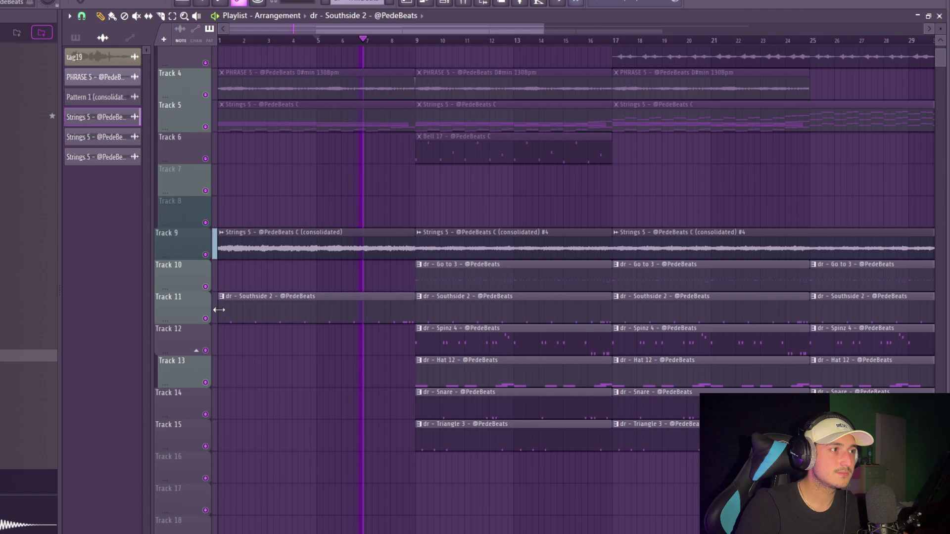
Trim the intro Southside 2 clip on Track 11 to its last half bar before bar 9 as a snare lead-in
{"action": "left_click_drag", "start_coordinate": [371, 310], "coordinate": [395, 304]}
{"action": "scroll", "coordinate": [532, 322], "scroll_direction": "up", "scroll_amount": 2}
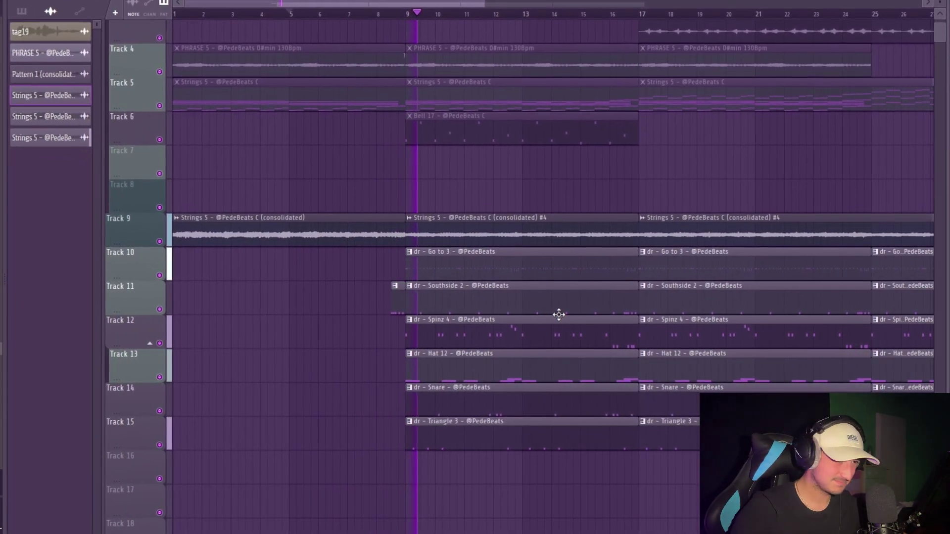
{"action": "scroll", "coordinate": [544, 313], "scroll_direction": "down", "scroll_amount": 3}
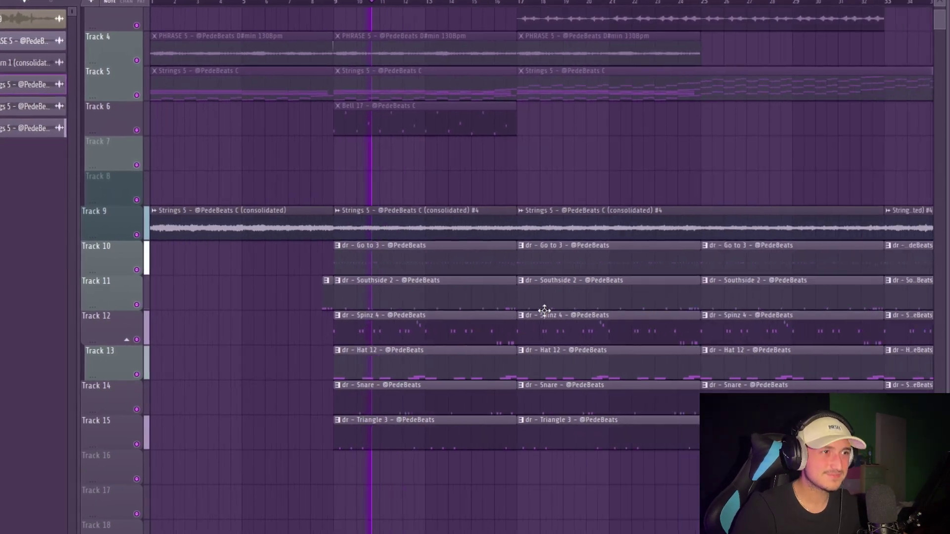